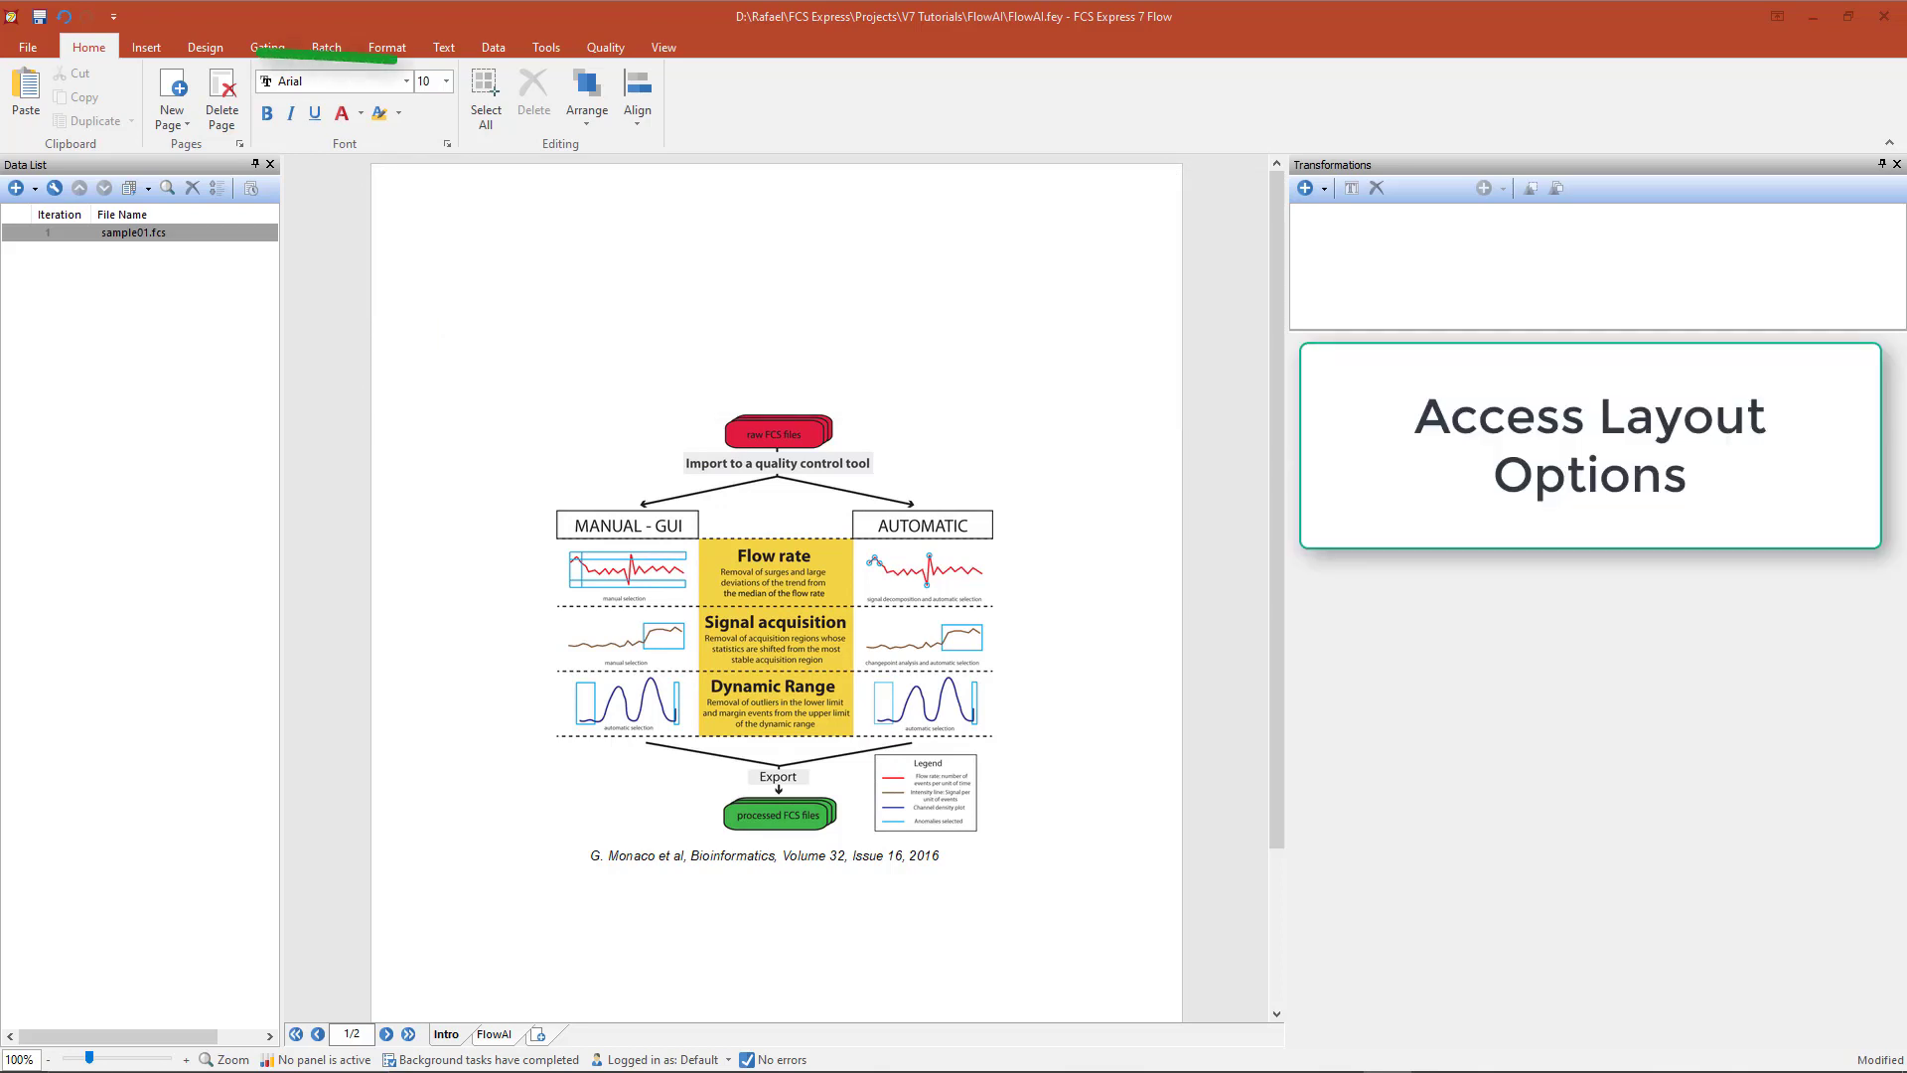
- In Layout Options, set Compensation Options to 'Append to data after uncompensated parameters'
click(33, 51)
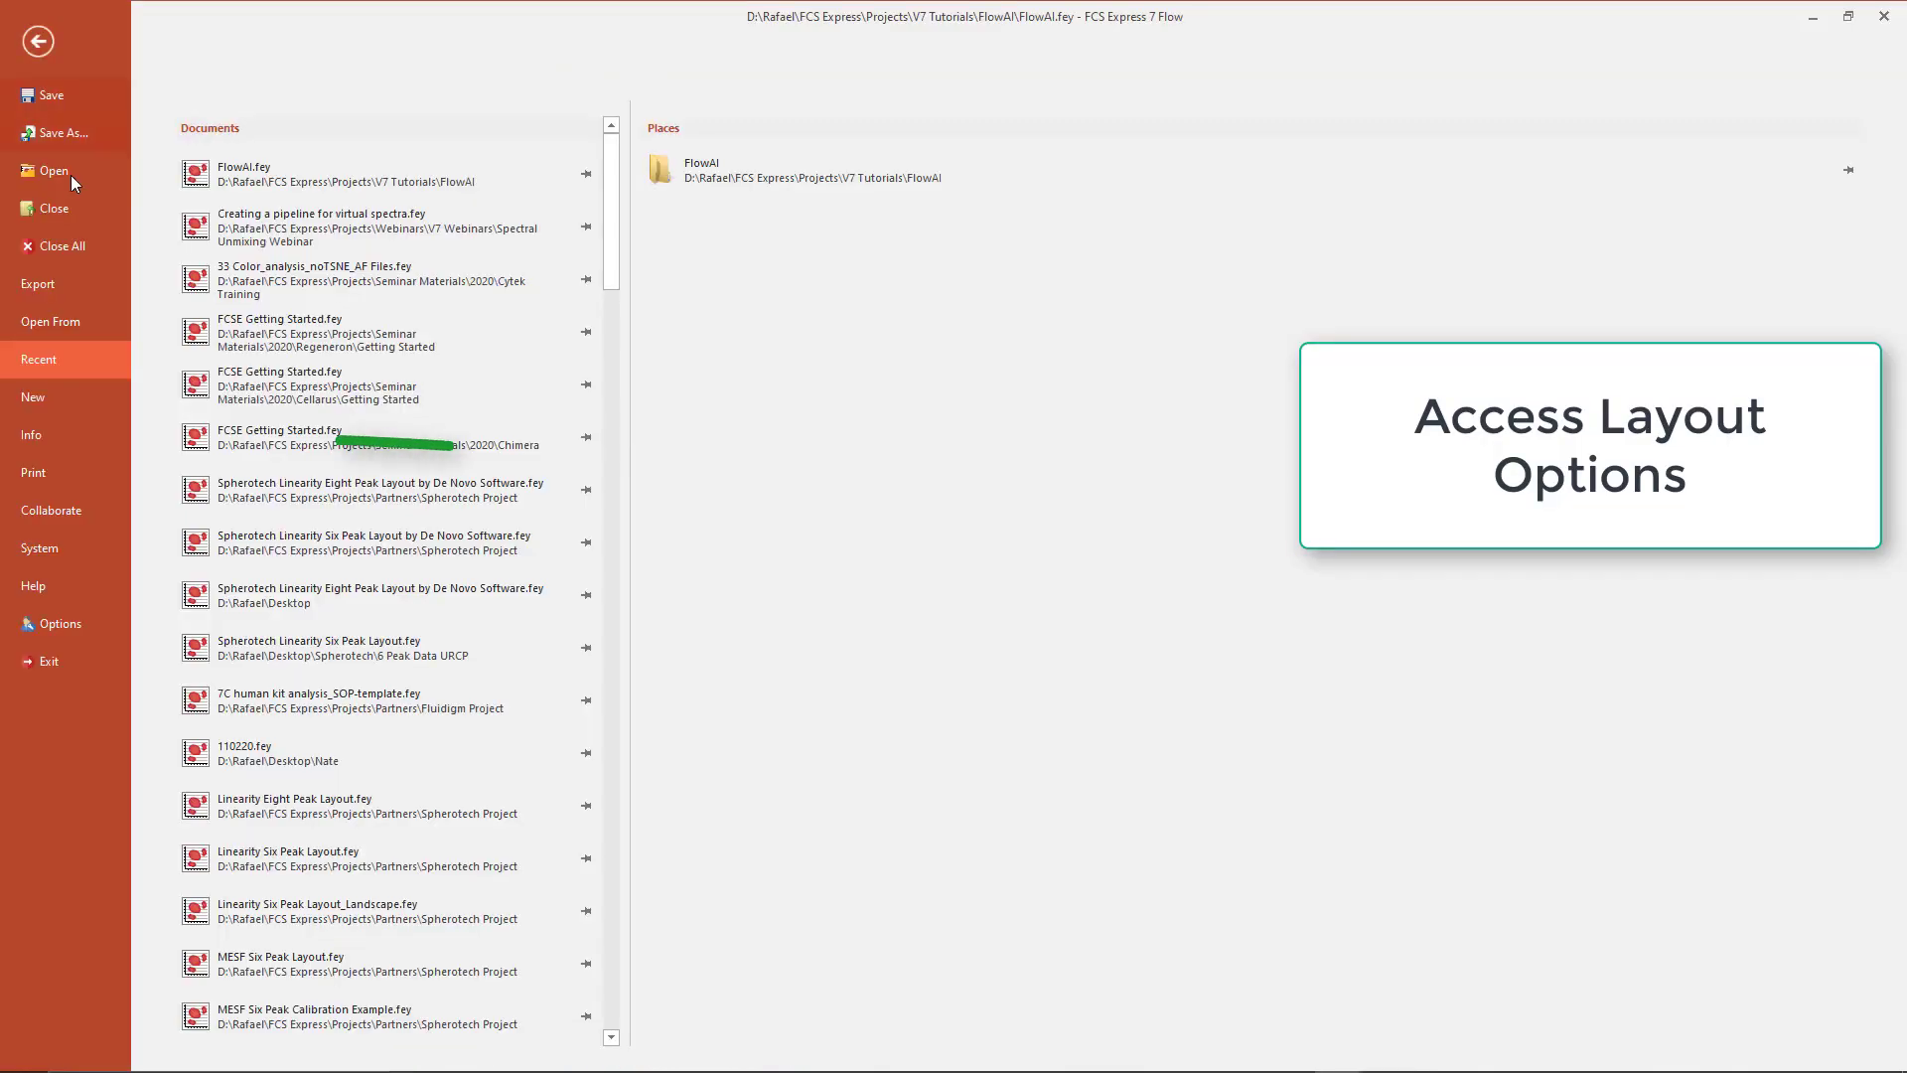
click(51, 434)
click(236, 250)
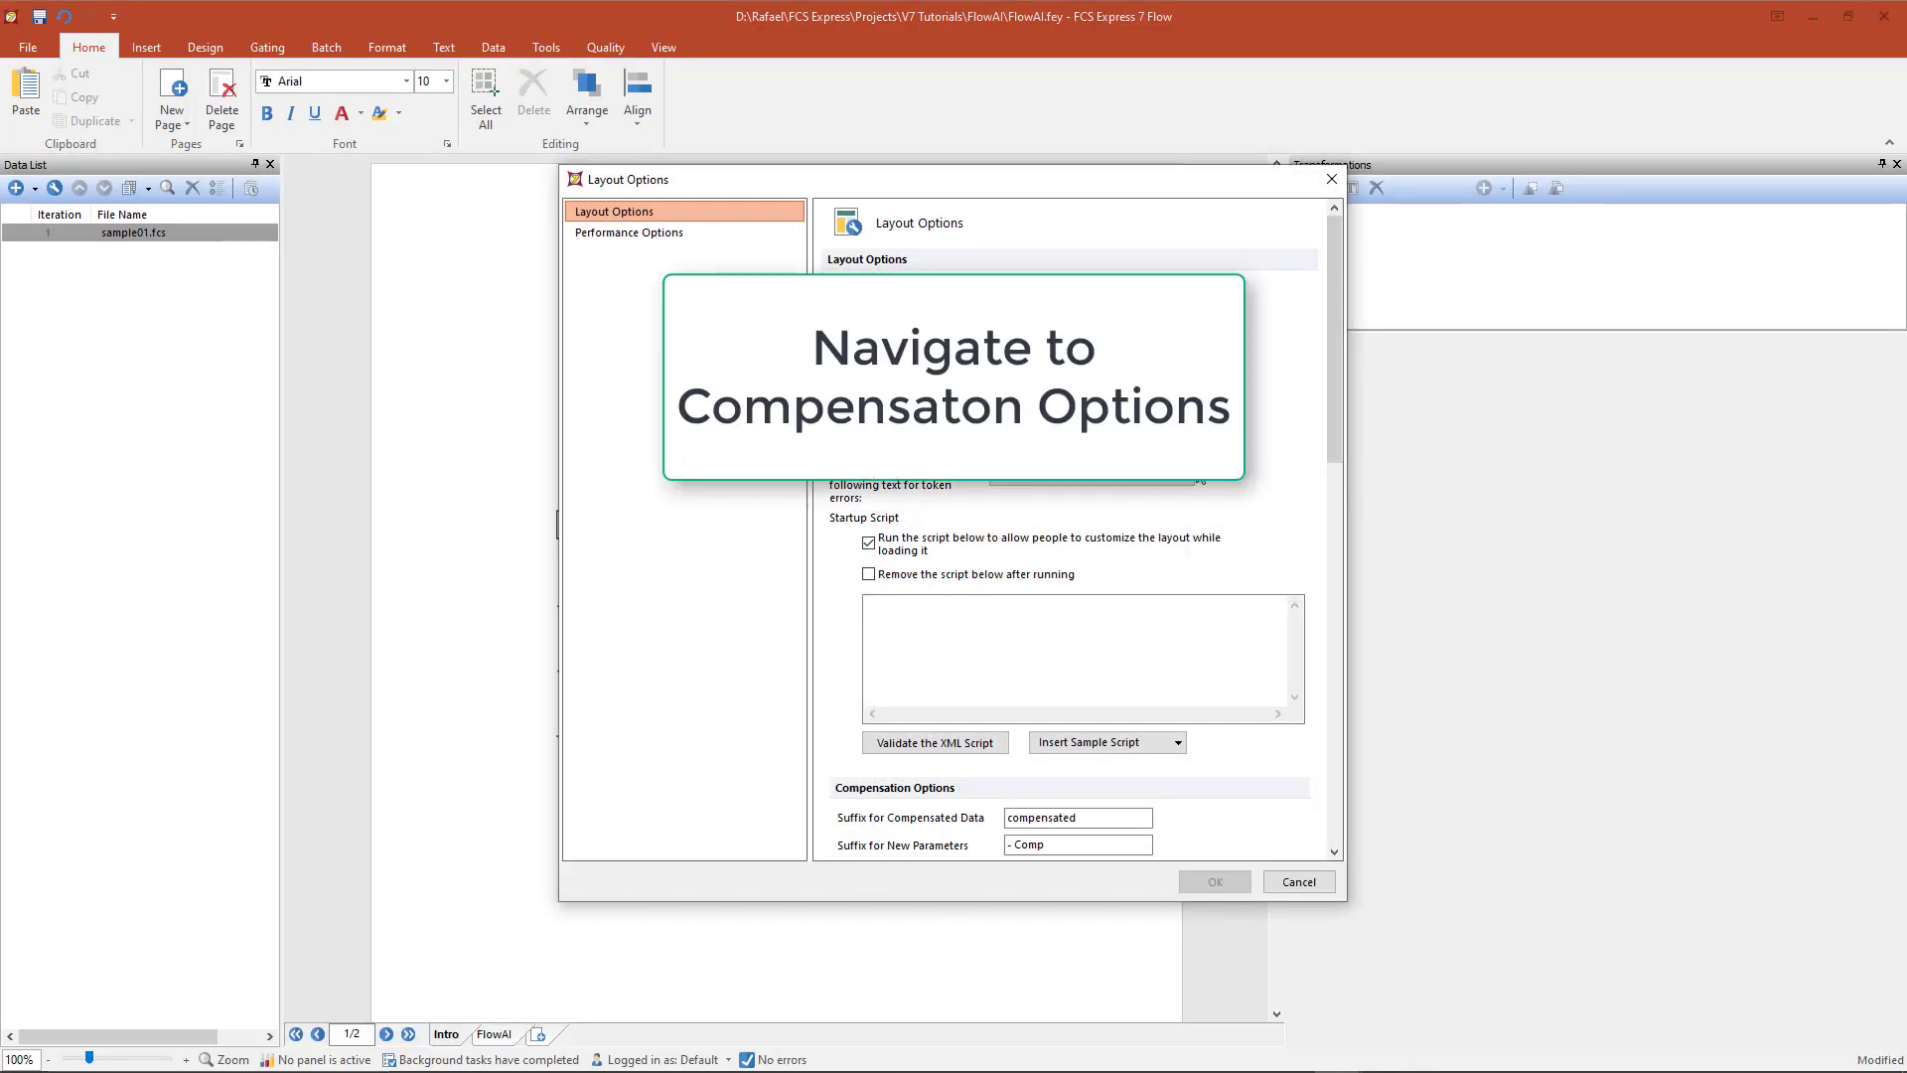
drag(1335, 394, 1309, 641)
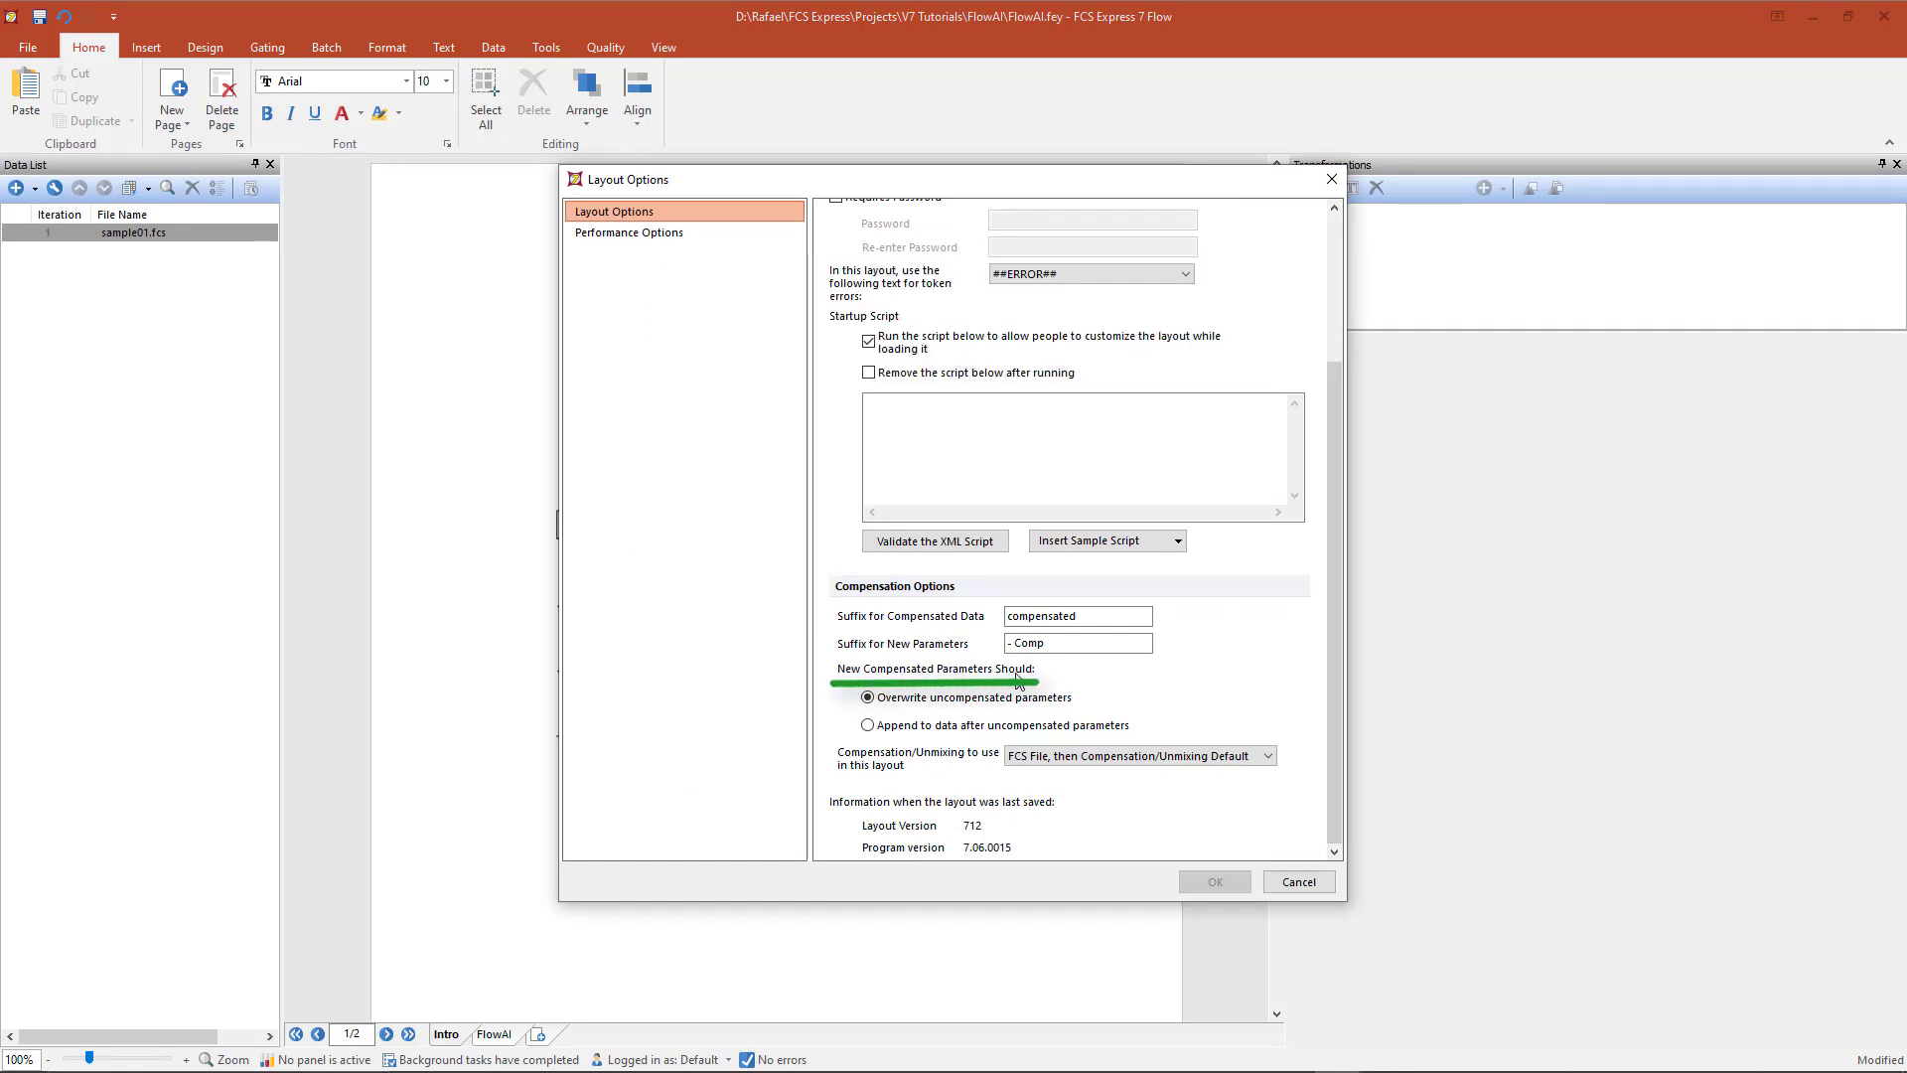
click(867, 725)
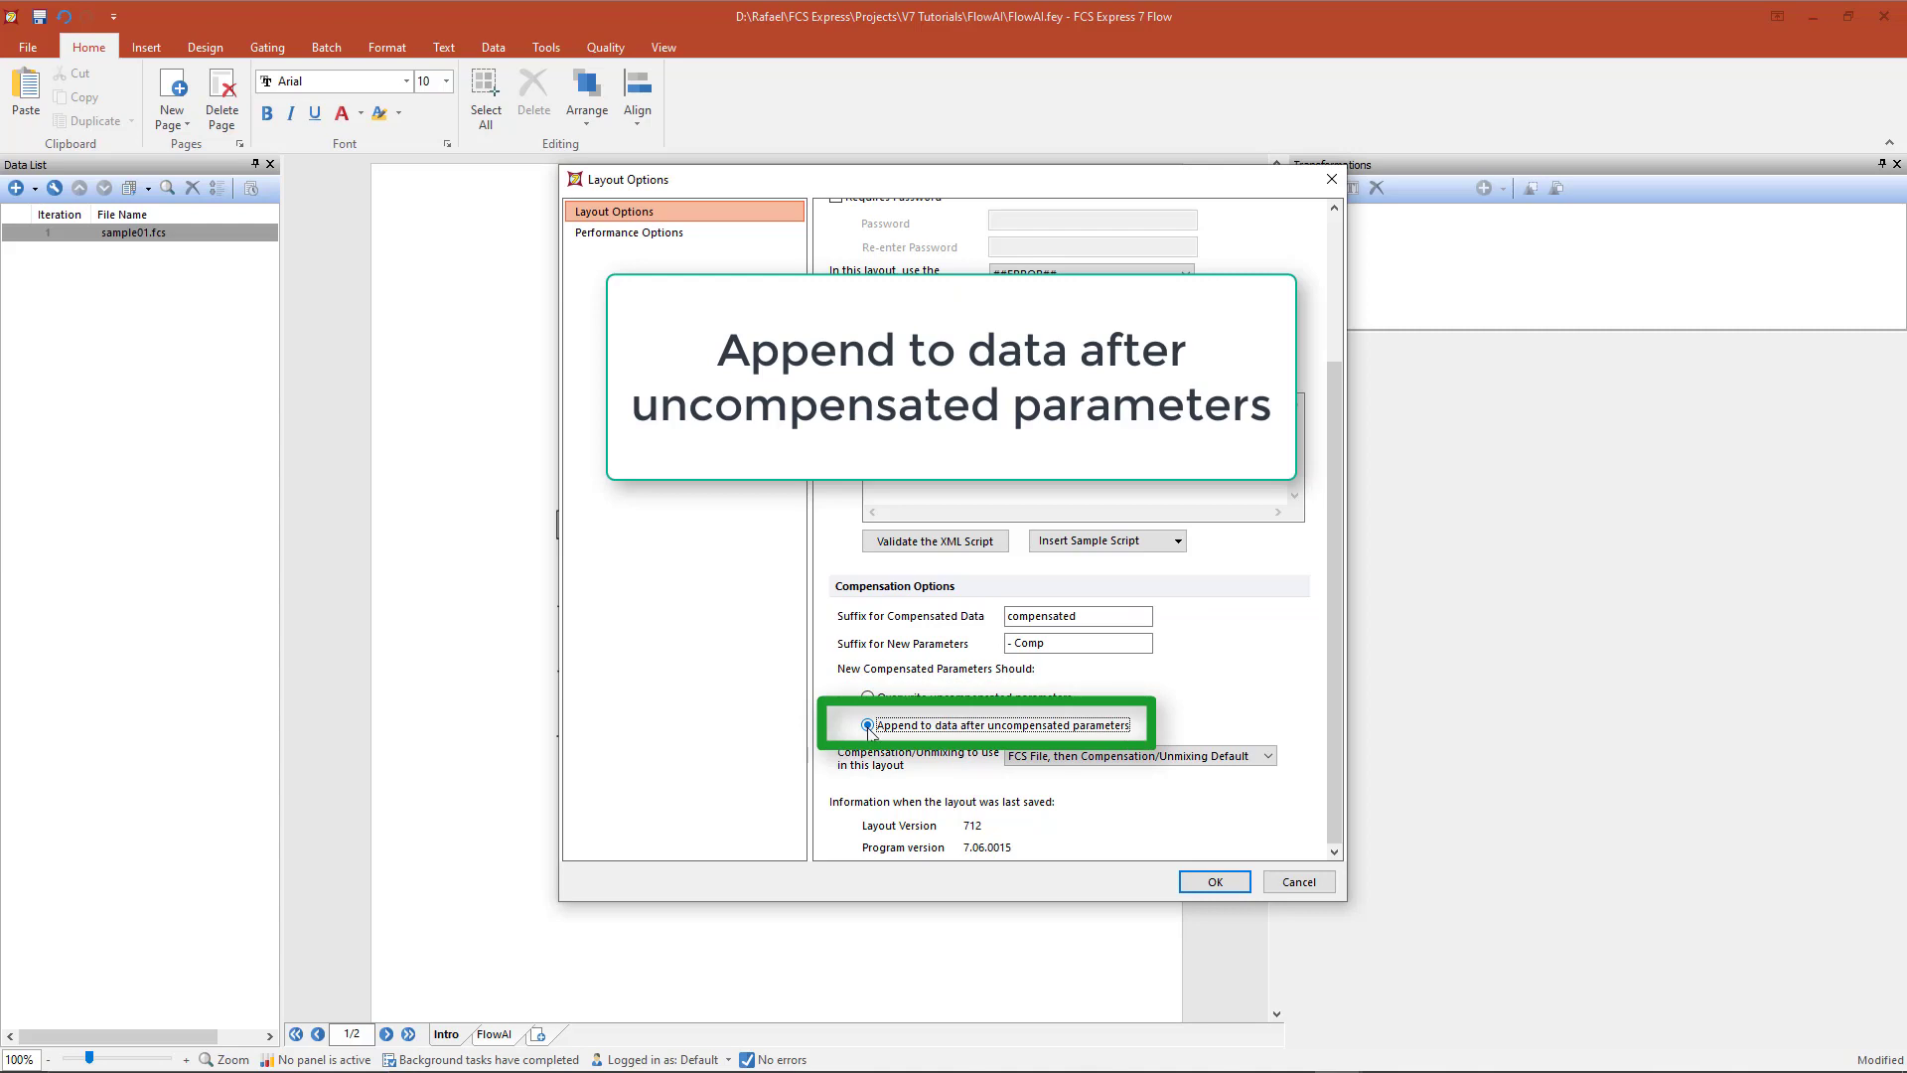
- Confirm the layout options, then add a Color Dot plot of sample01.fcs to the FlowAI page
click(1213, 882)
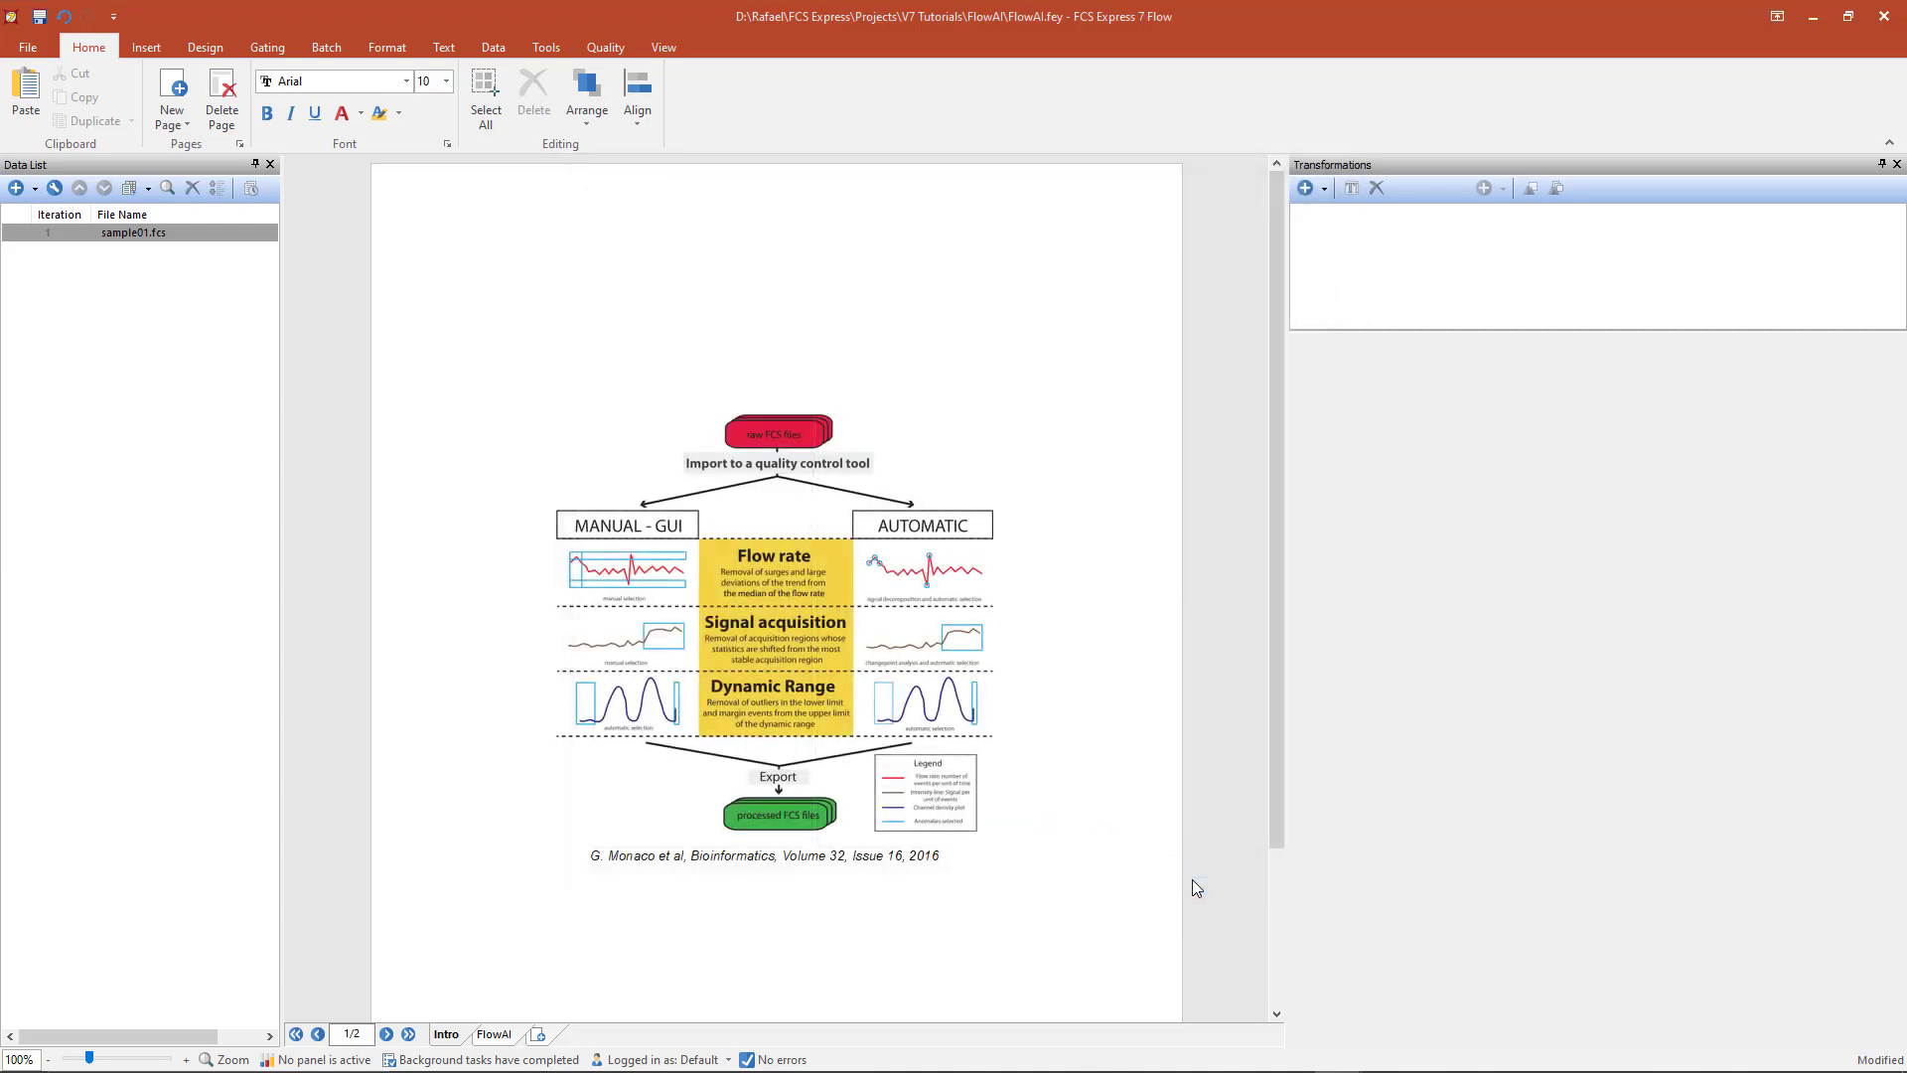
click(490, 1037)
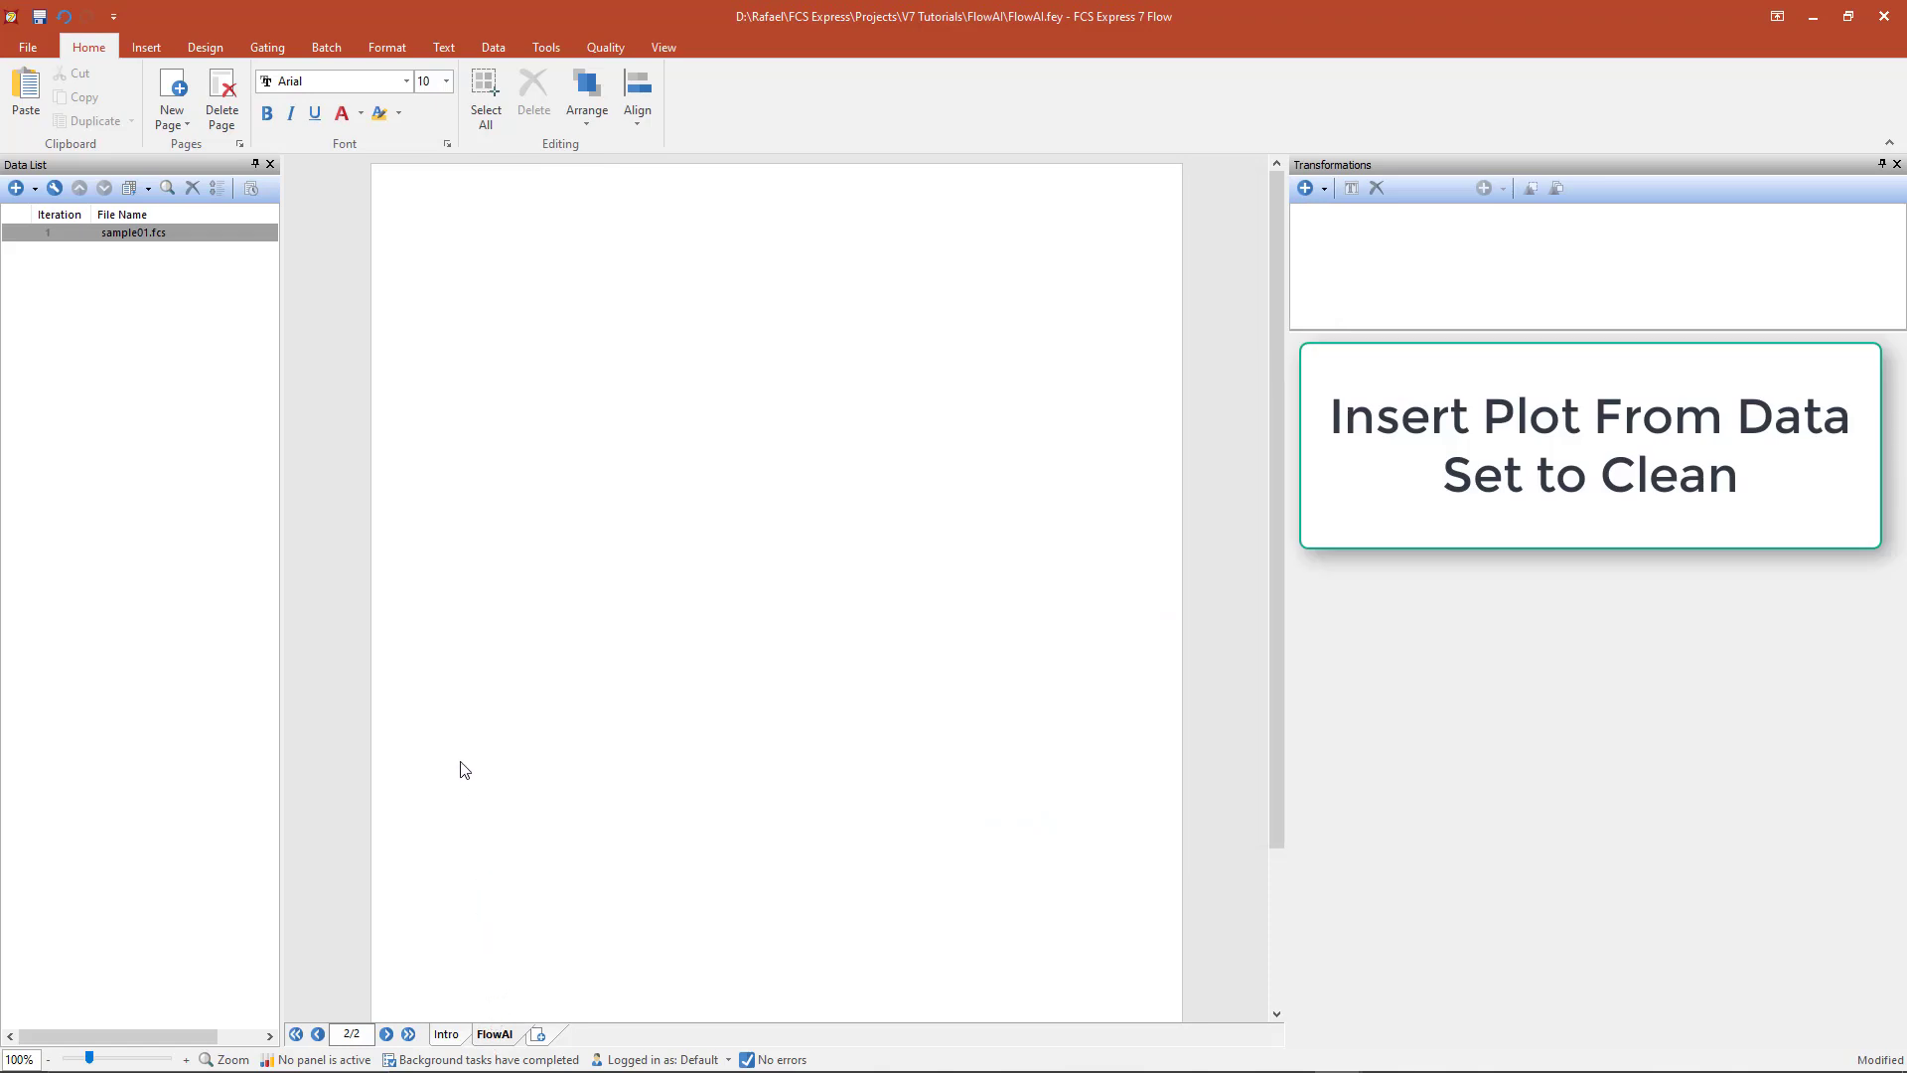
click(141, 235)
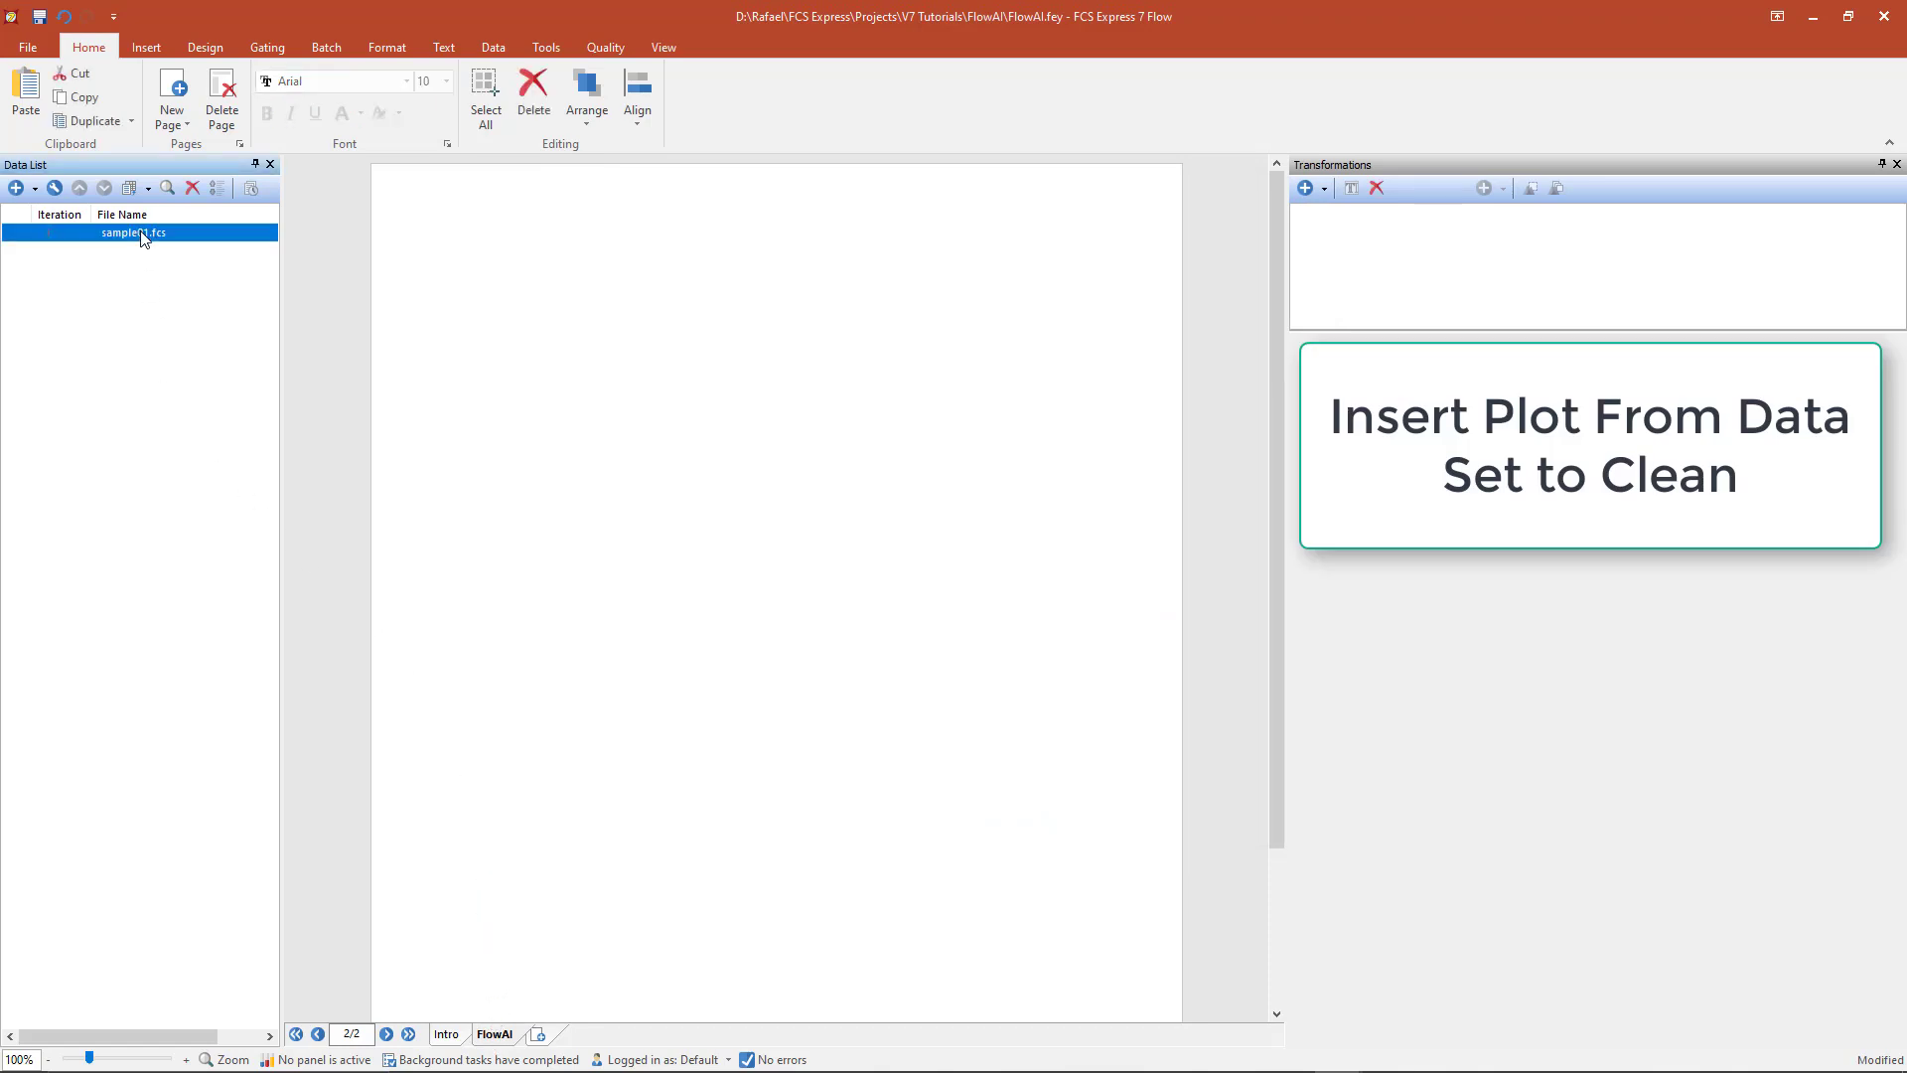
drag(141, 234, 468, 264)
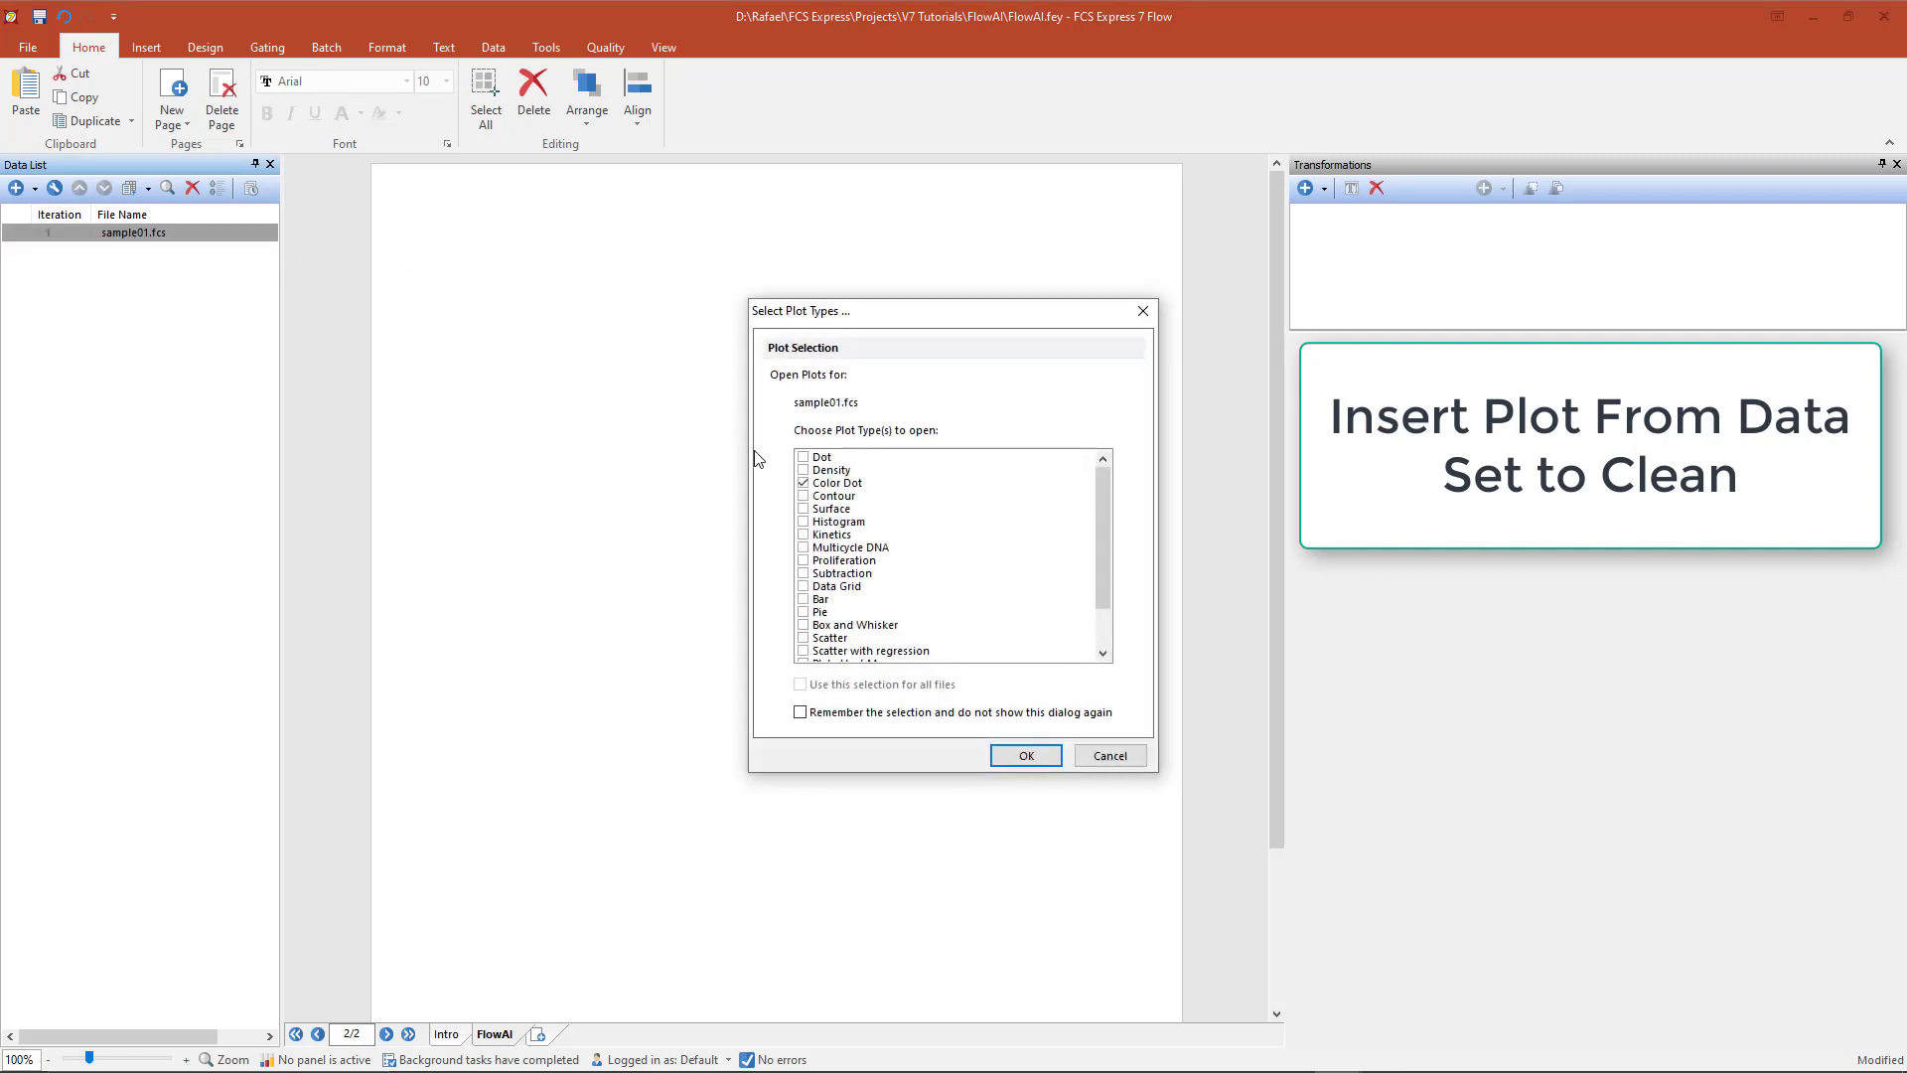
click(1037, 761)
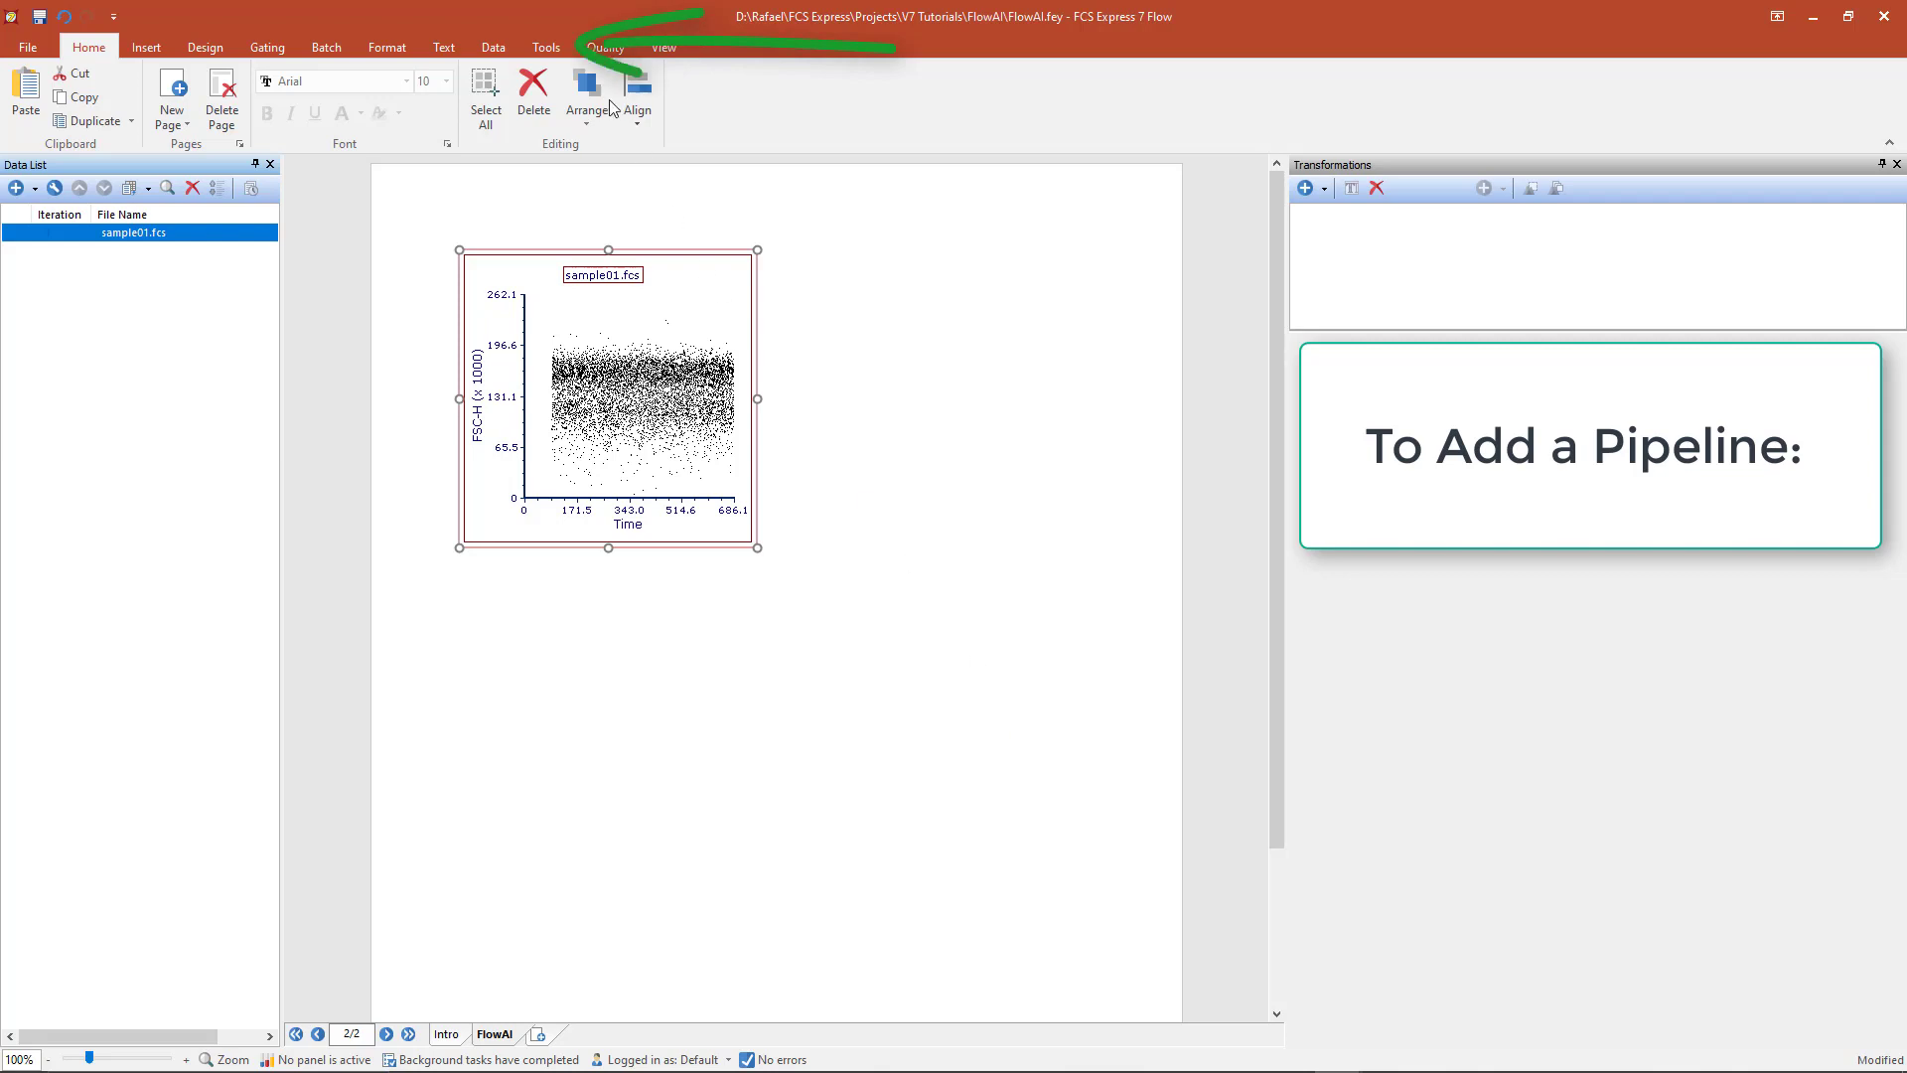
- Add a New Pipeline transformation set to No Gate, with sample01.fcs as template file
click(558, 50)
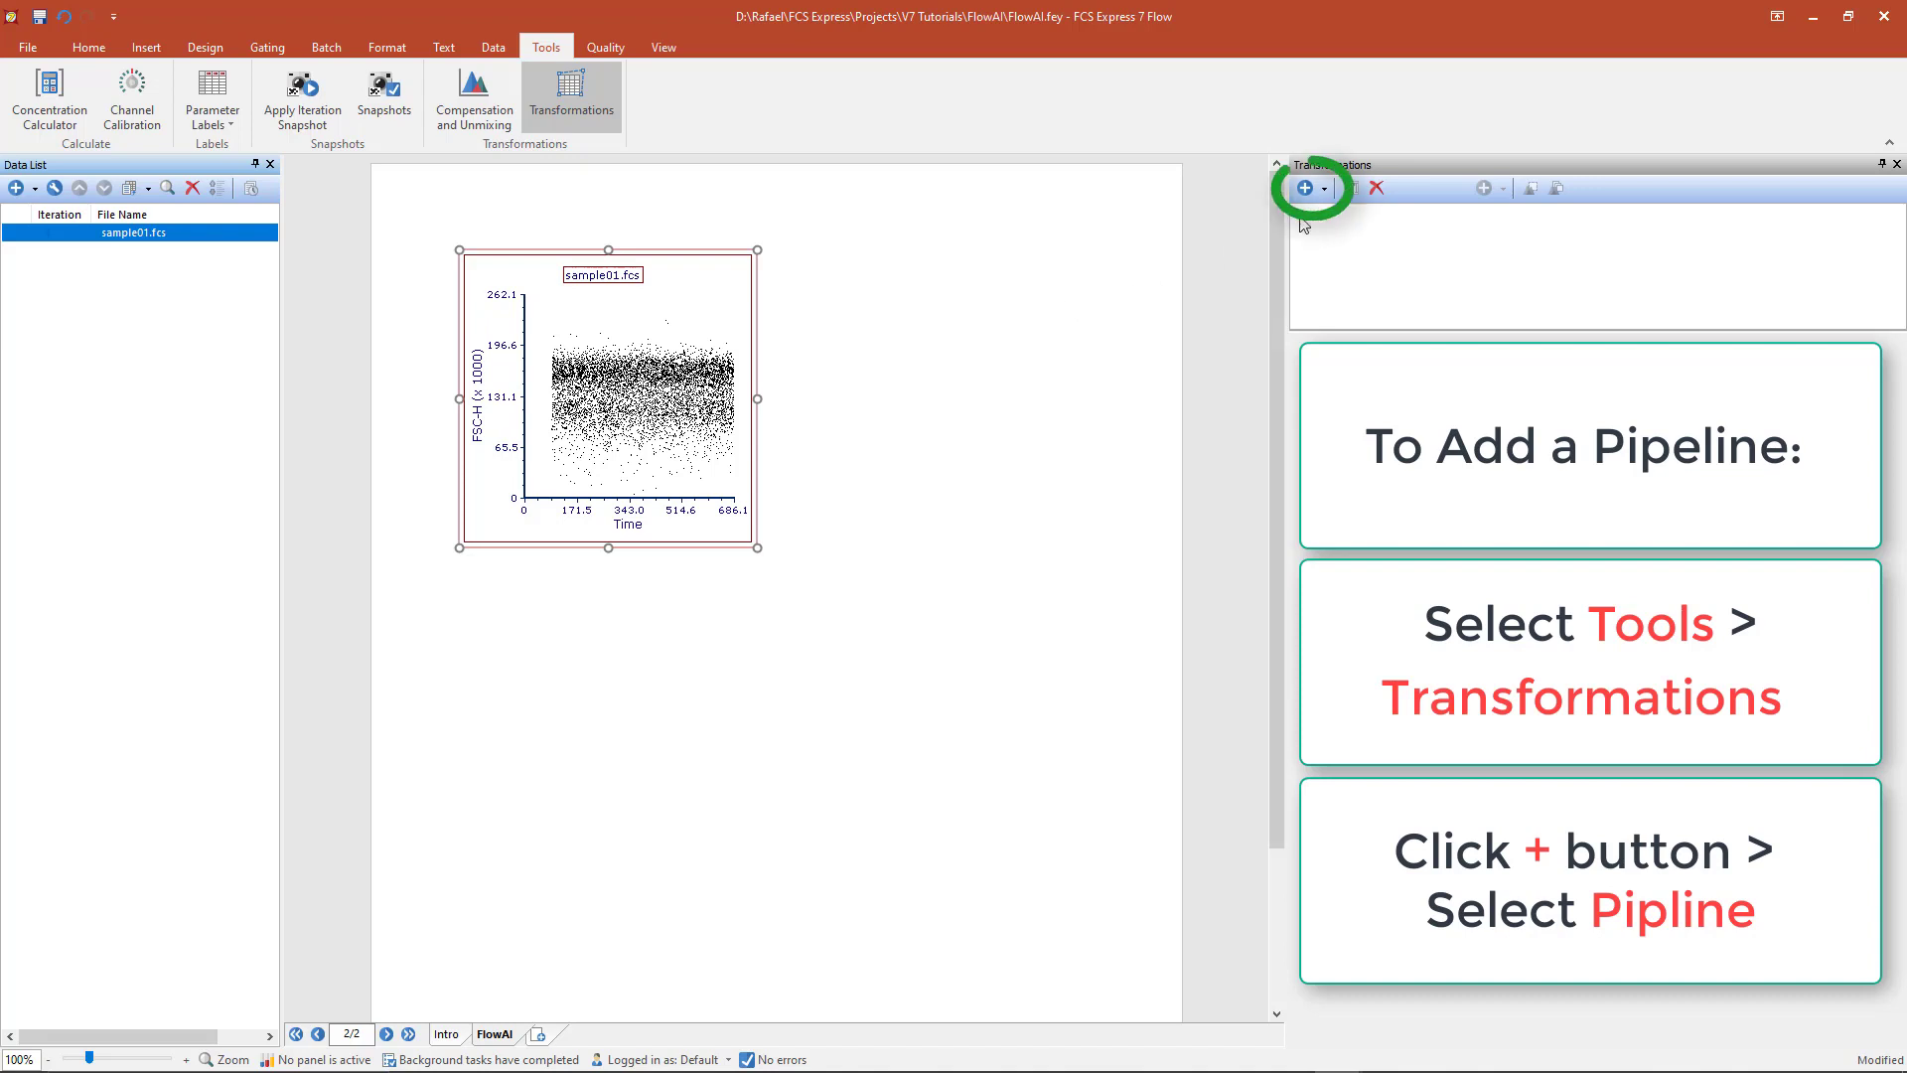
click(1327, 192)
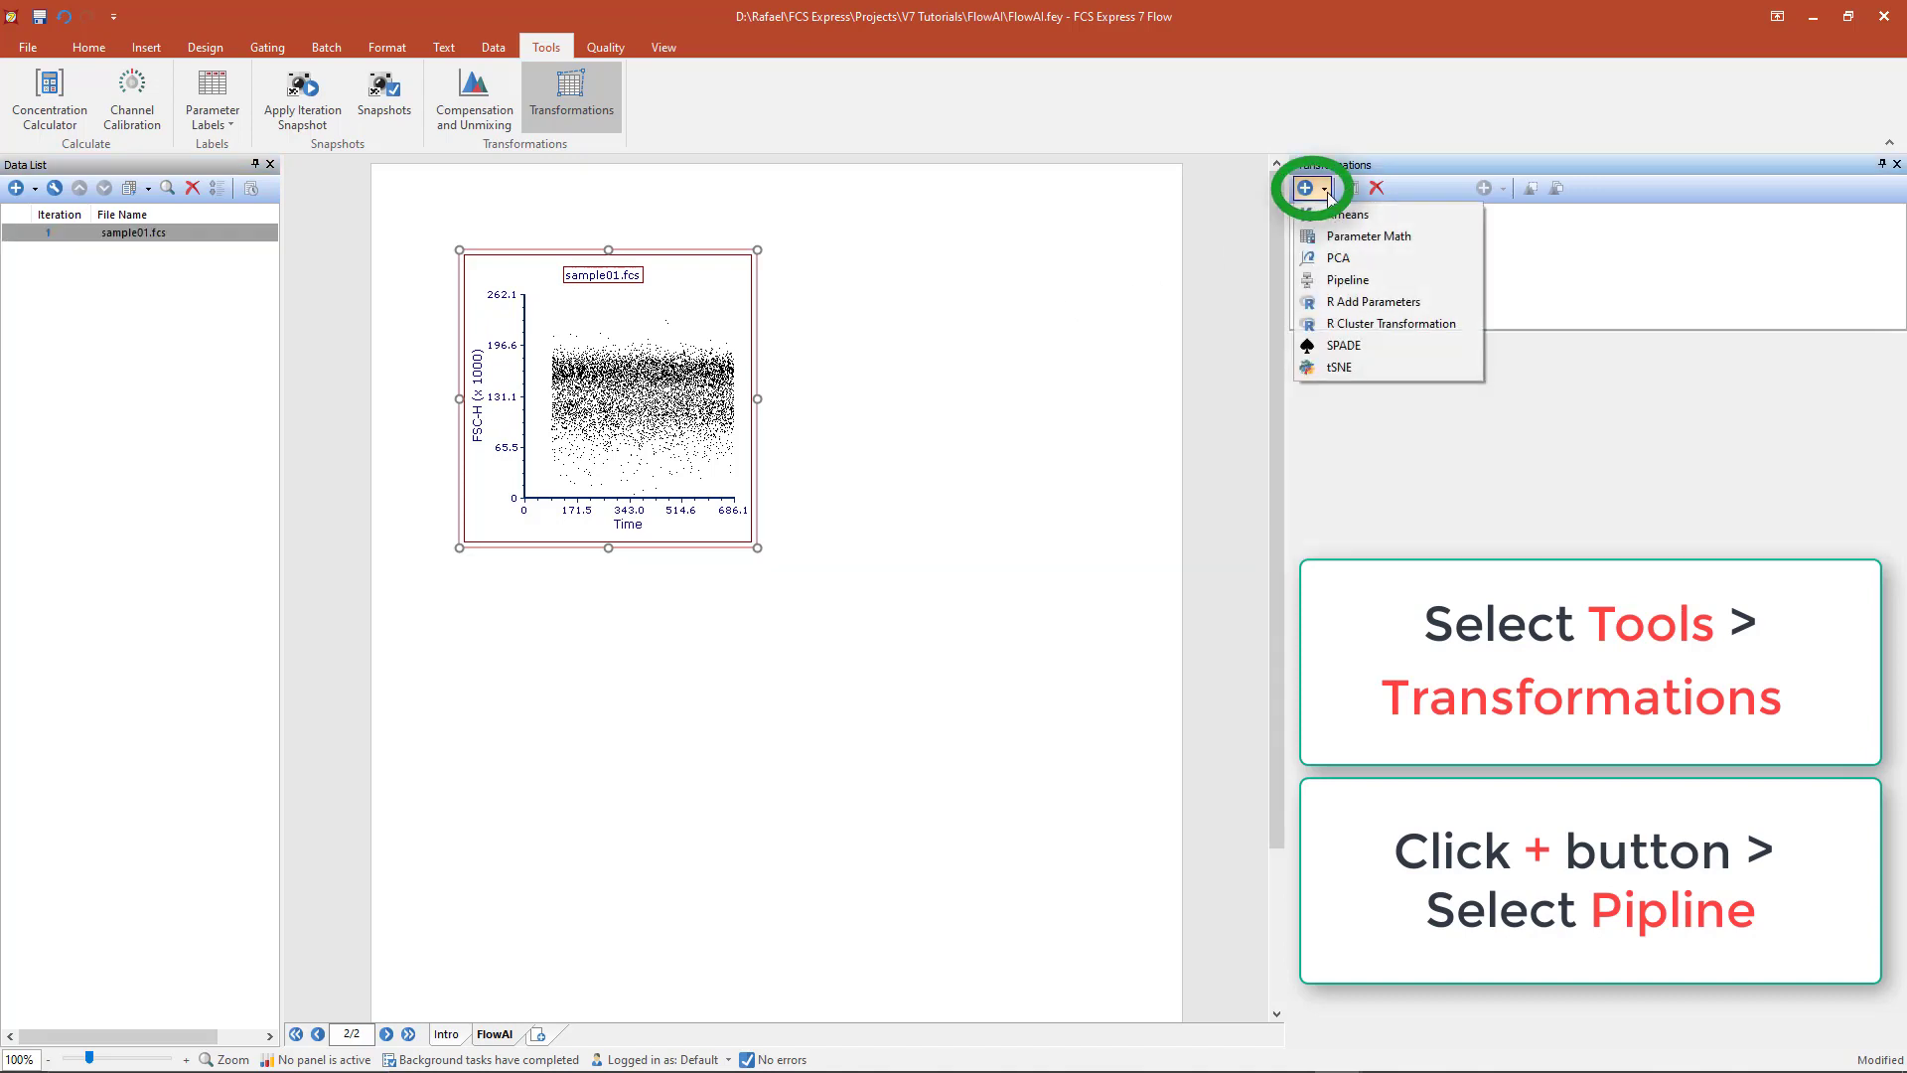
click(1347, 282)
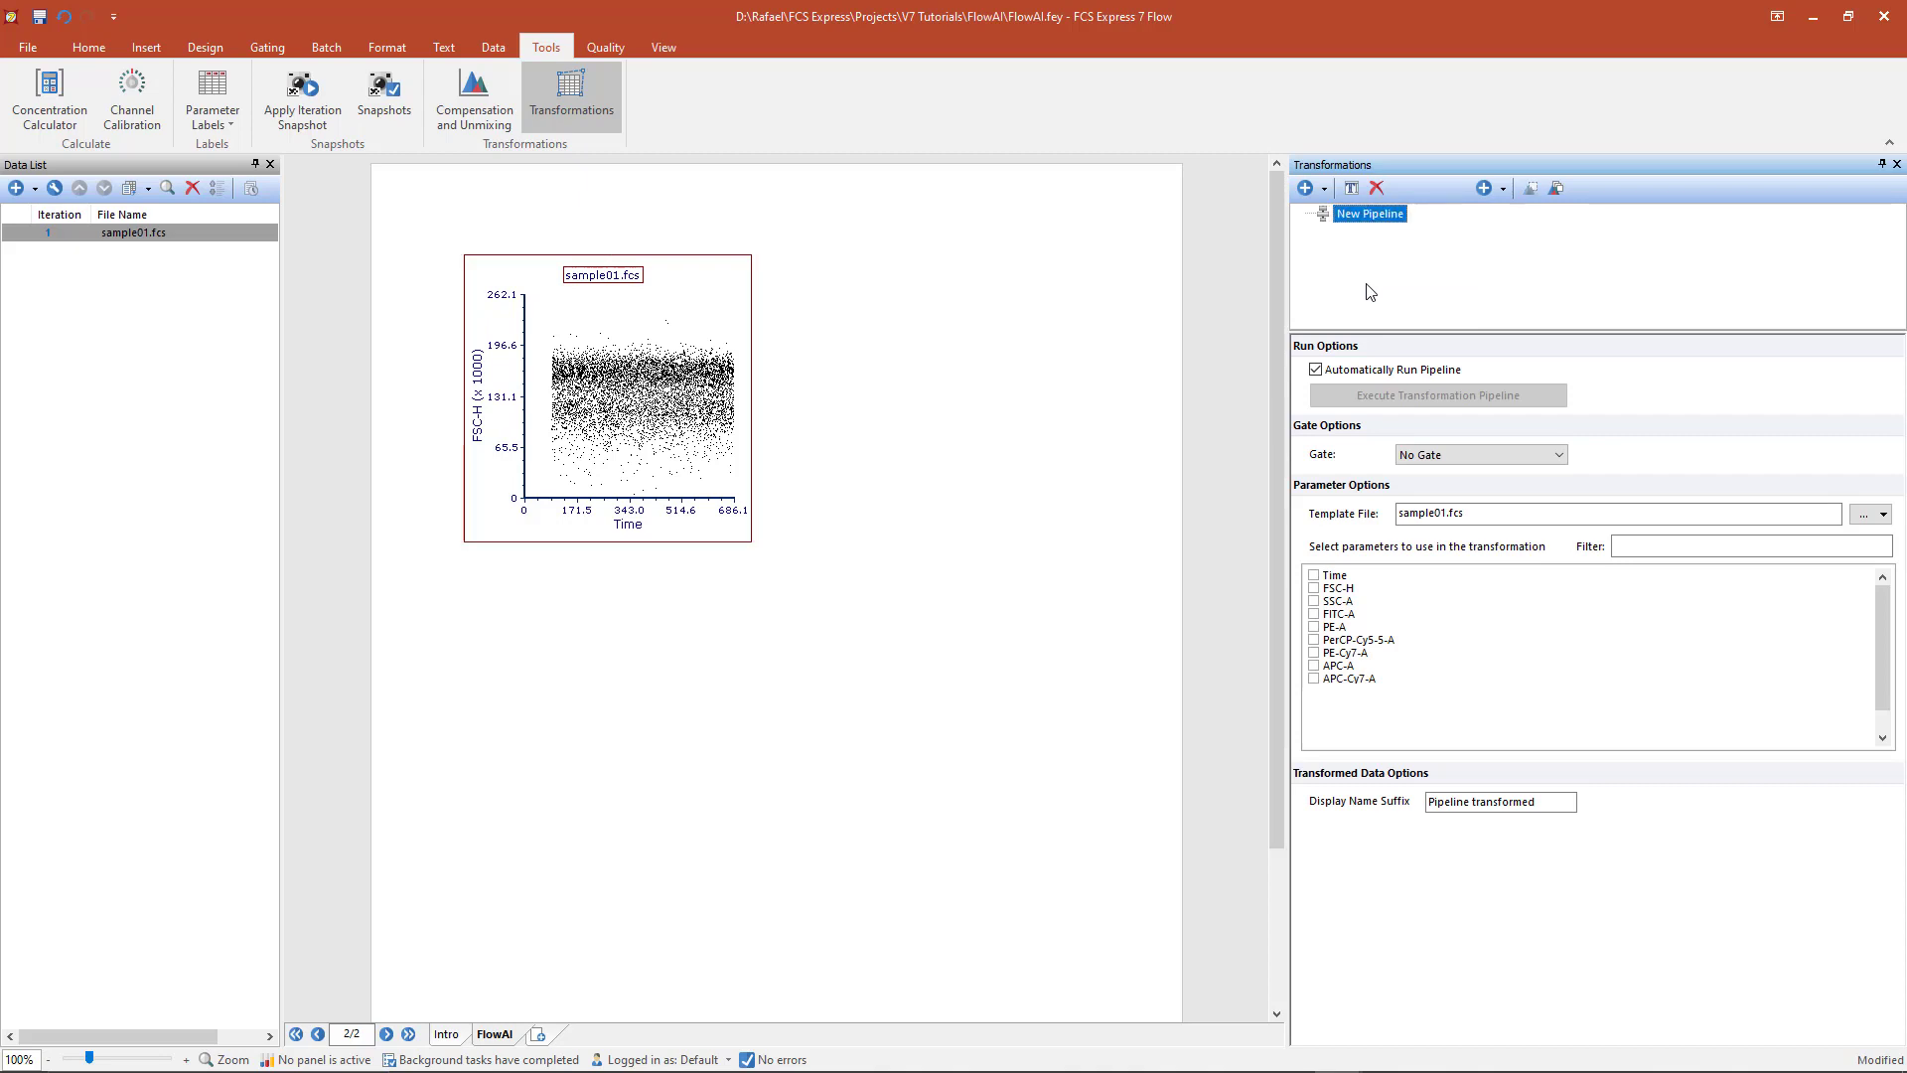
click(1452, 452)
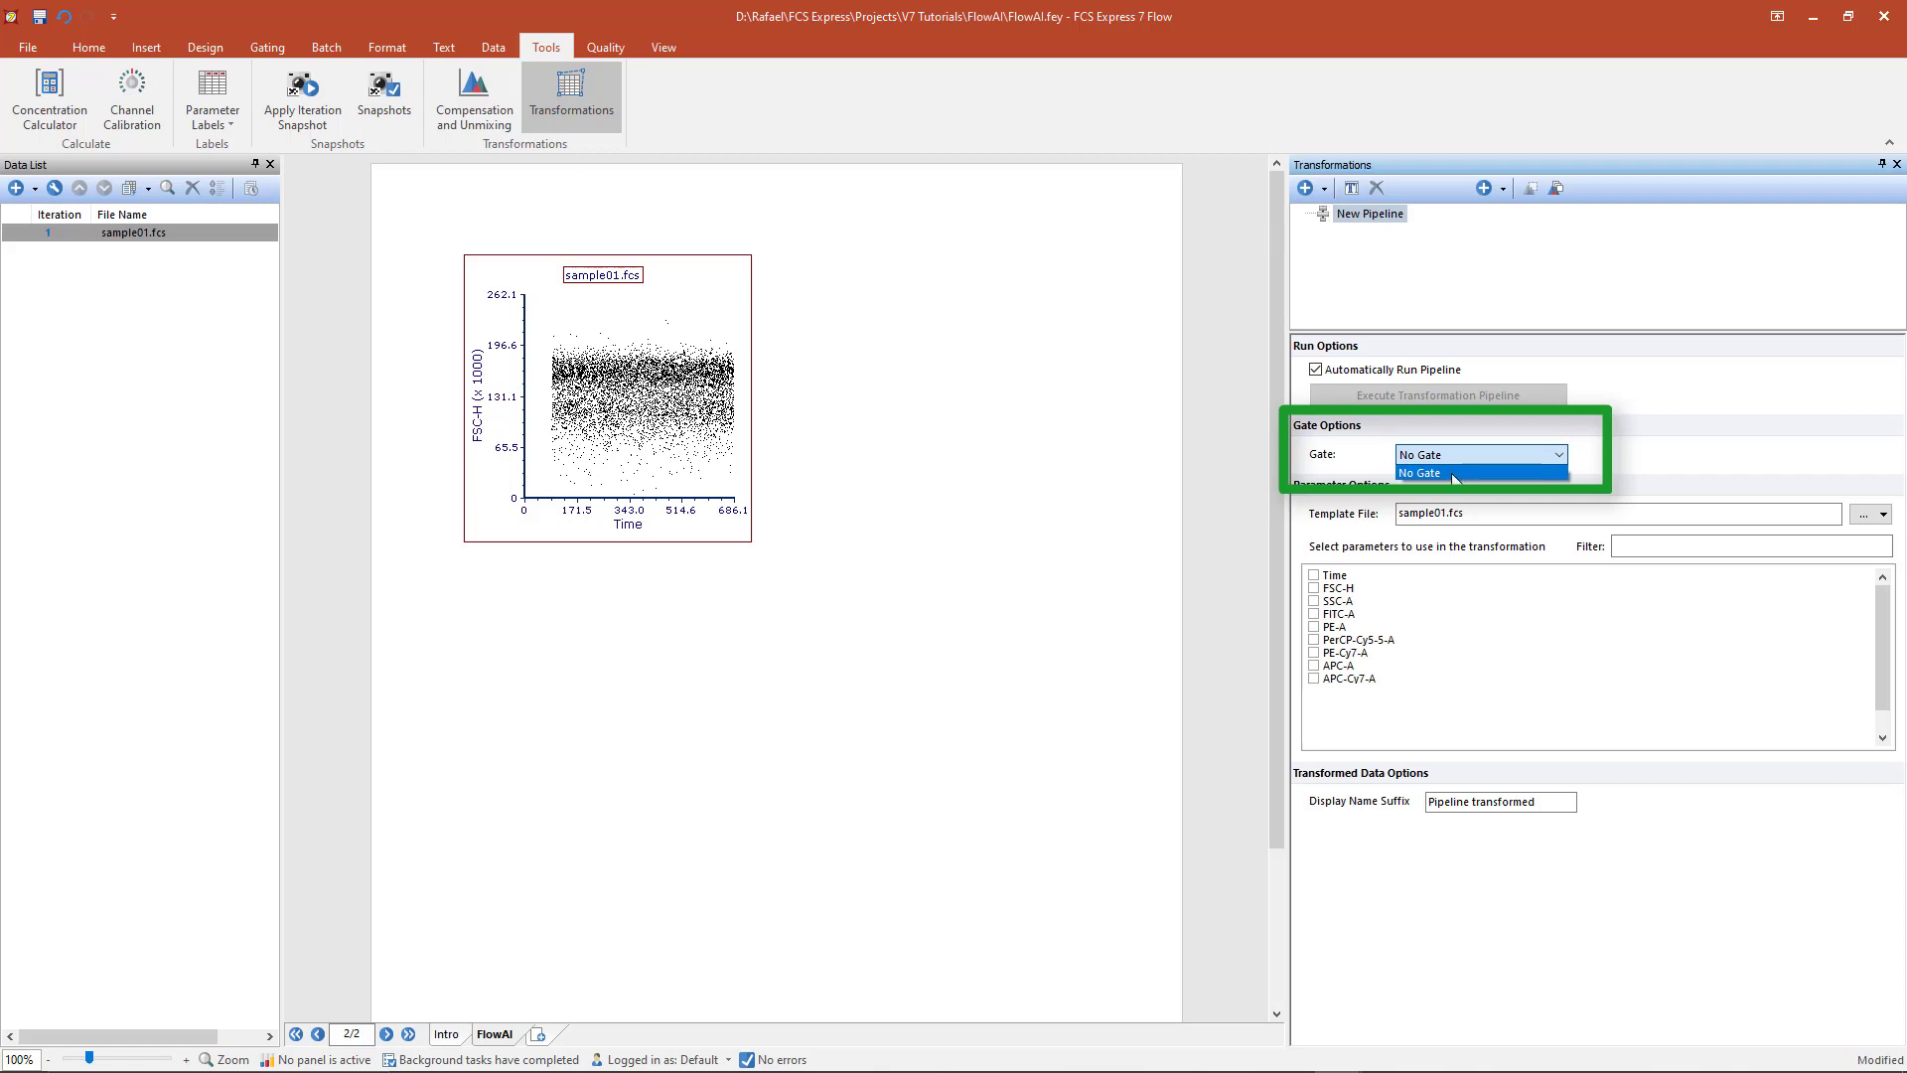
click(1454, 475)
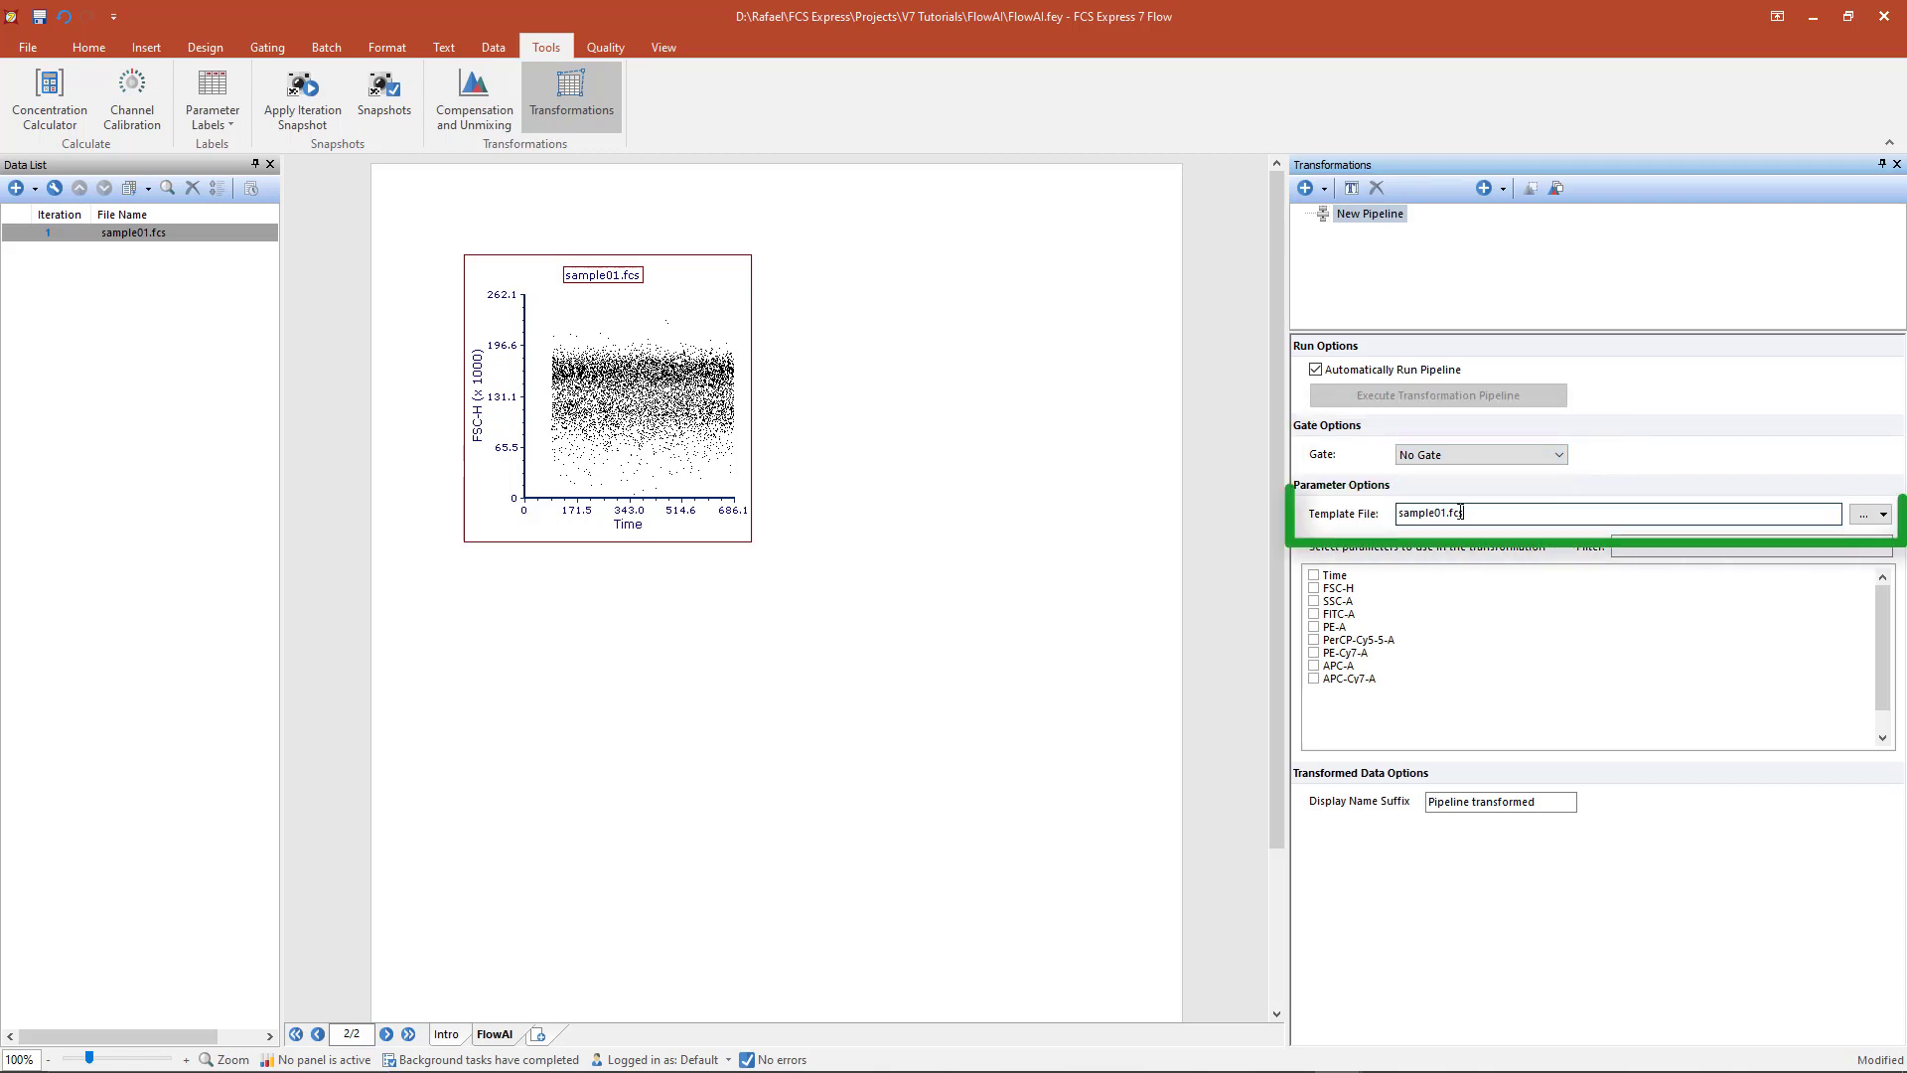
double_click(1464, 513)
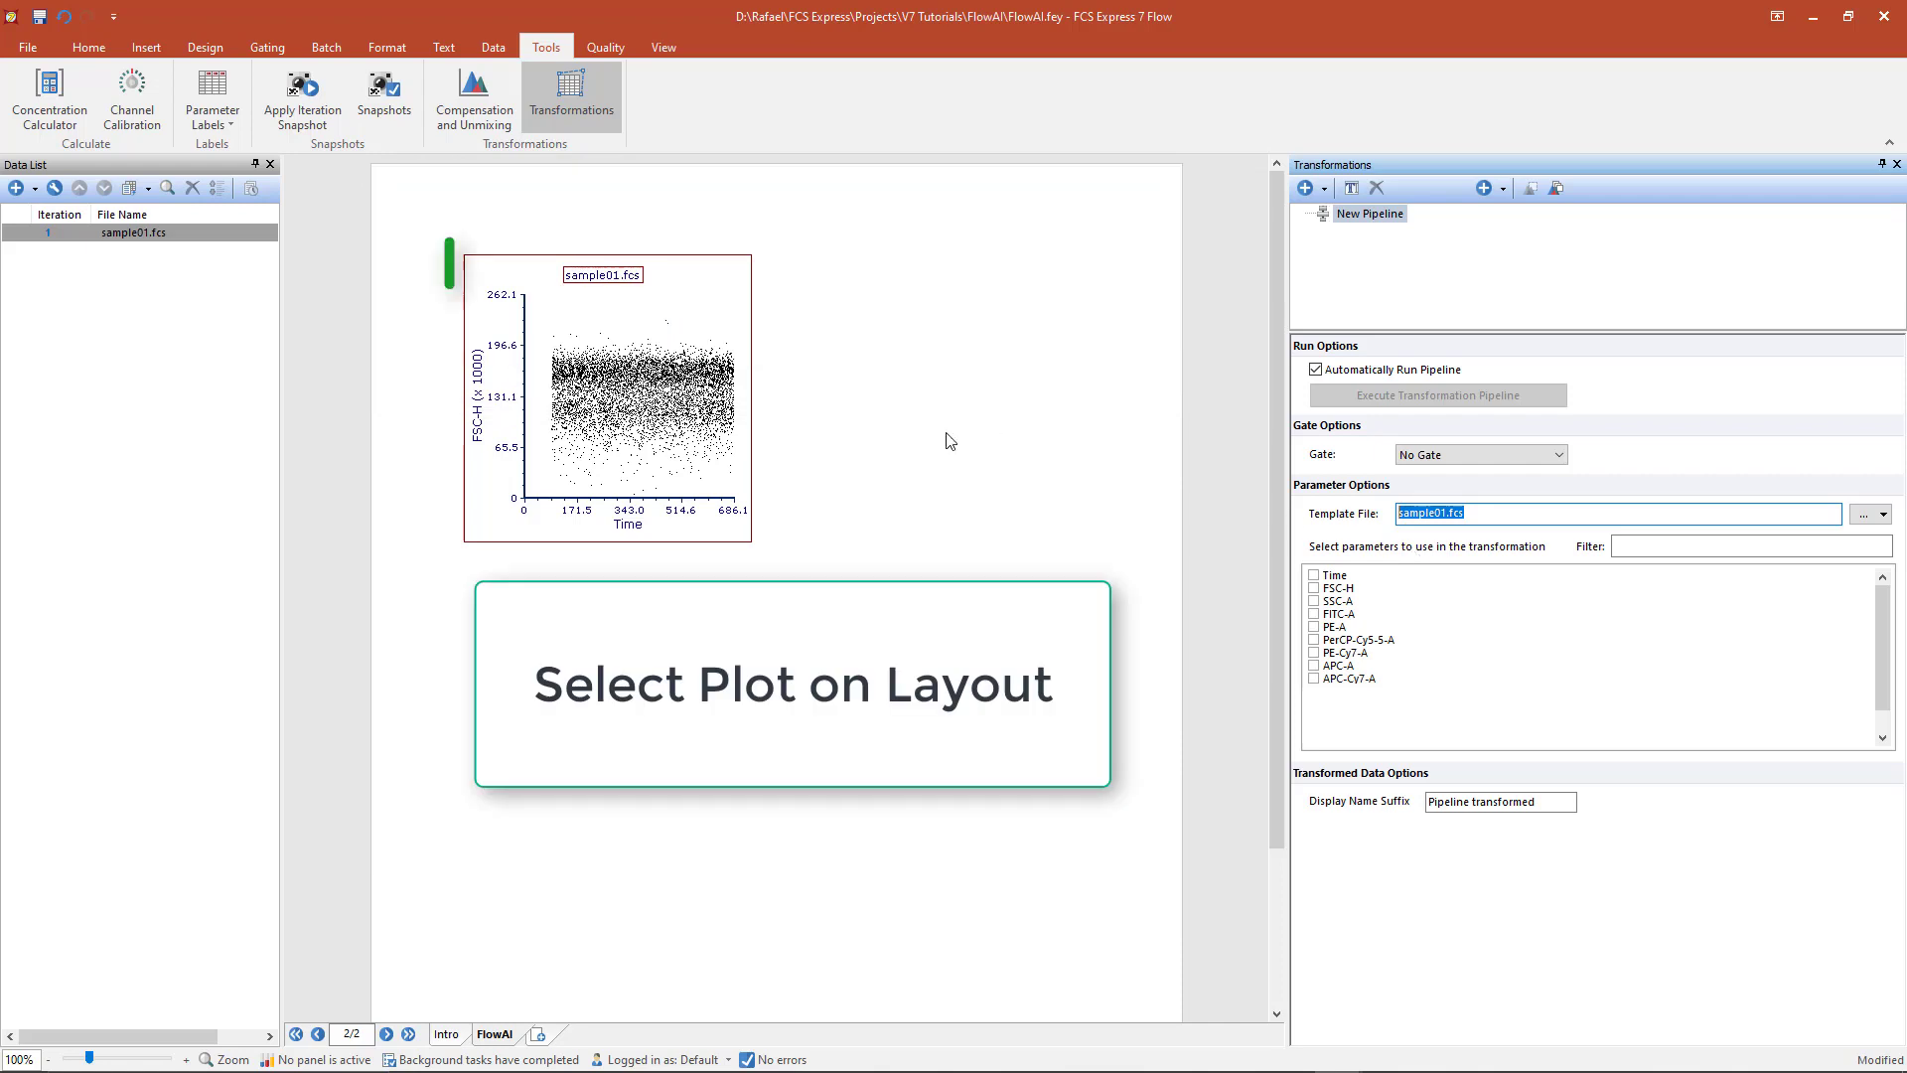
- Take the pipeline's parameter template from the selected Time vs FSC-H plot
click(675, 372)
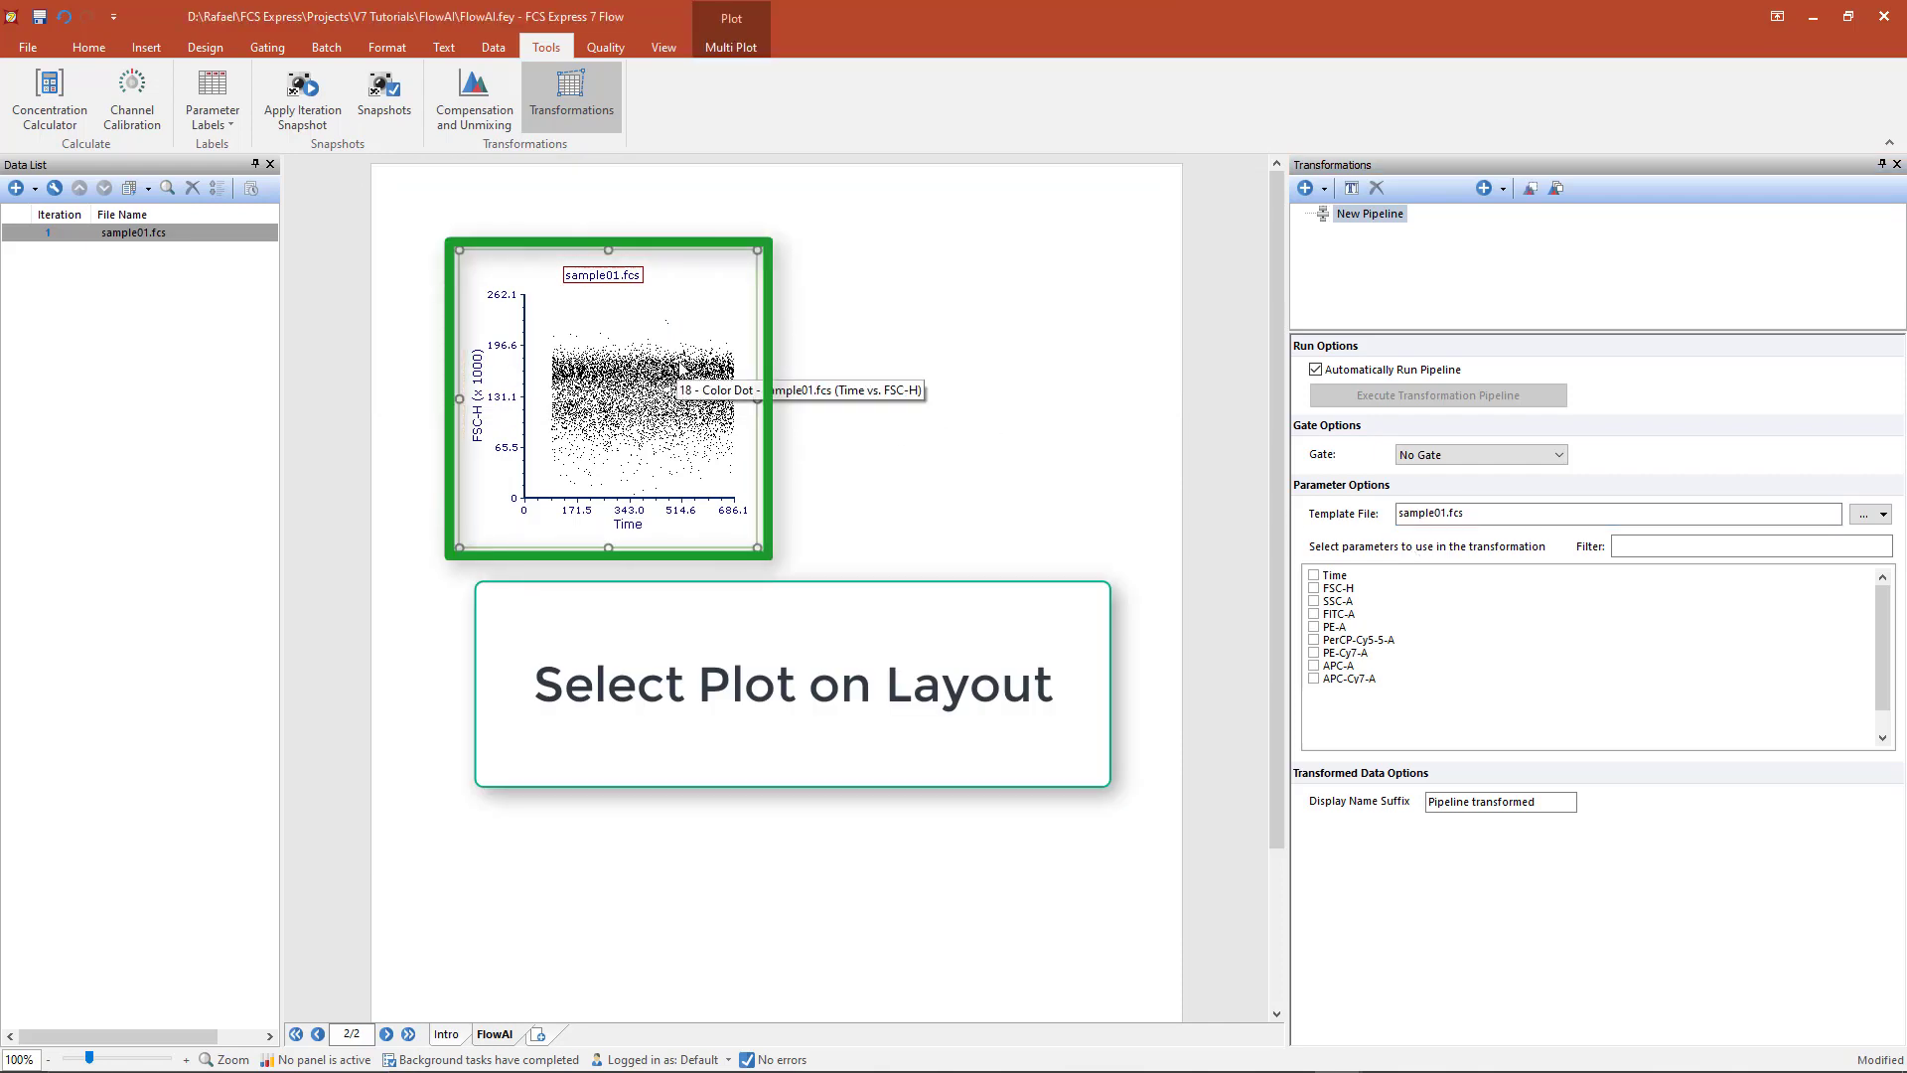
click(1885, 516)
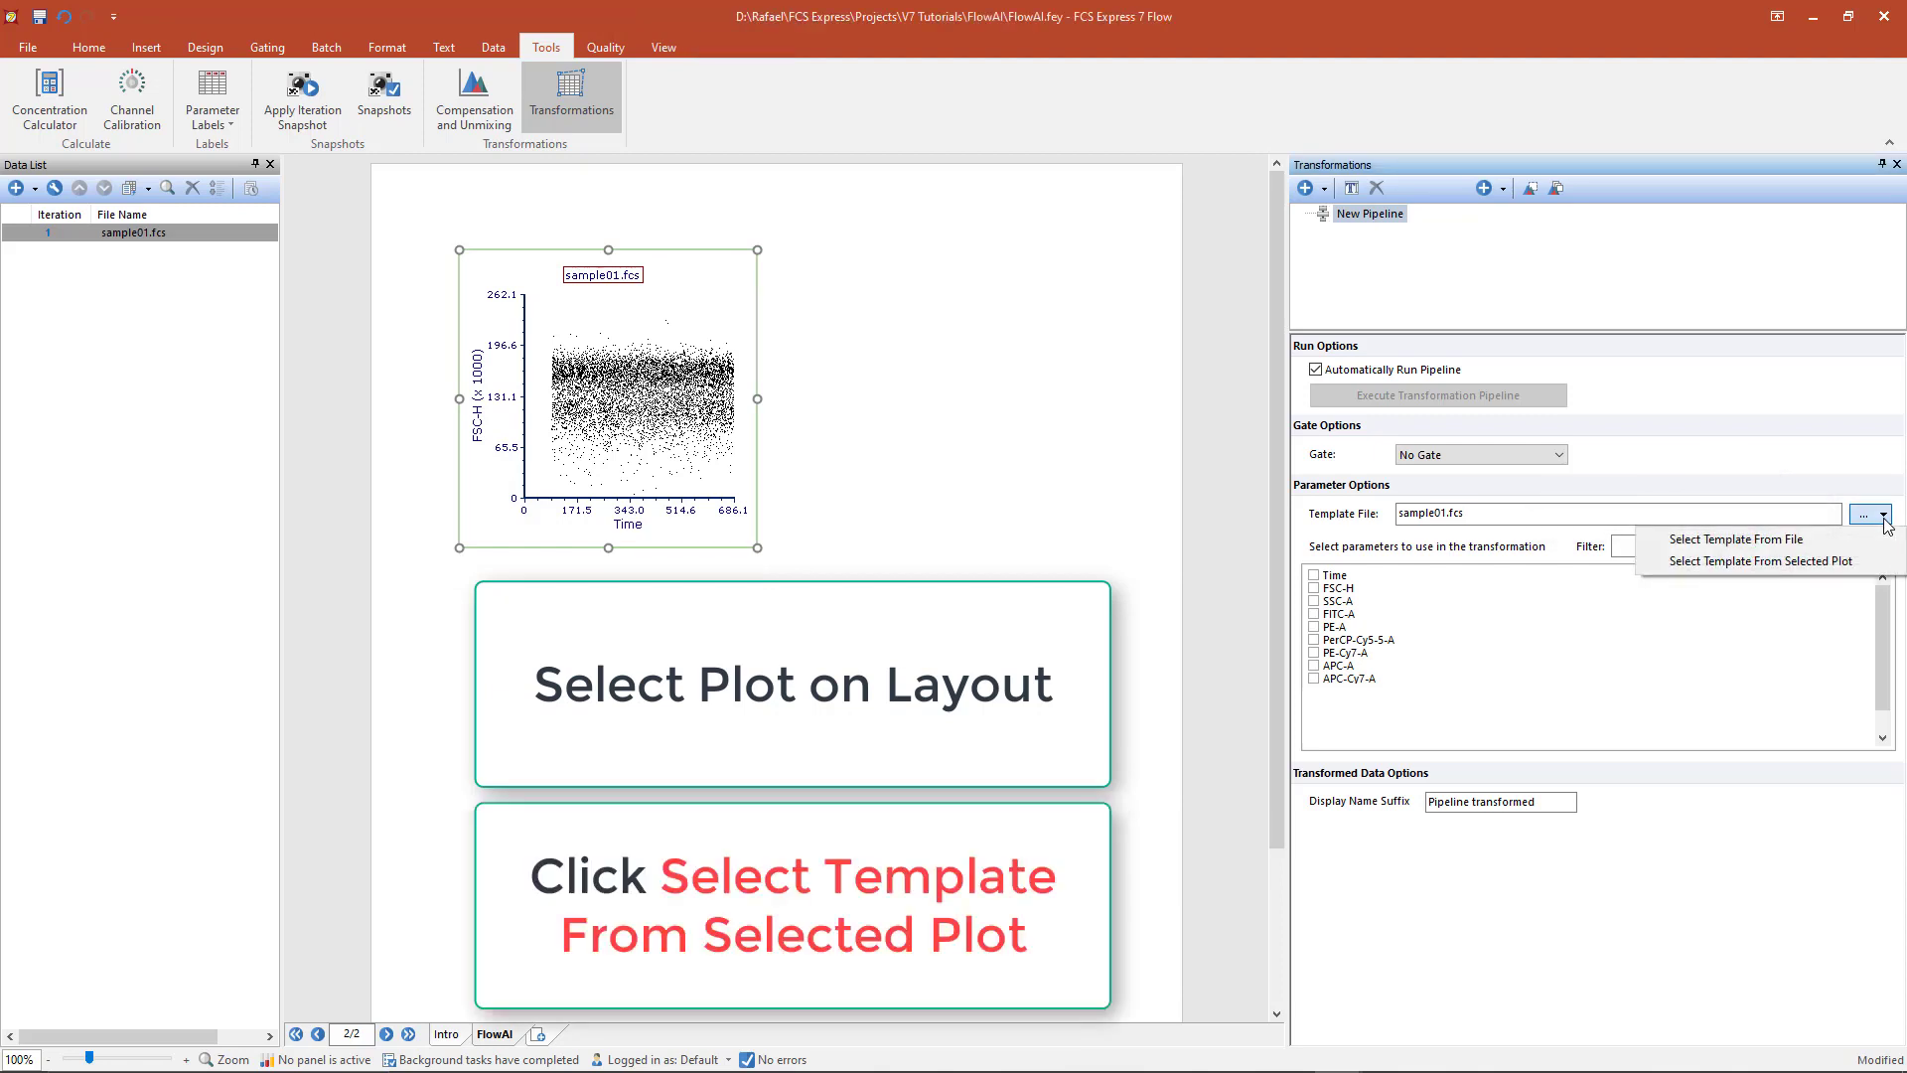
click(1808, 562)
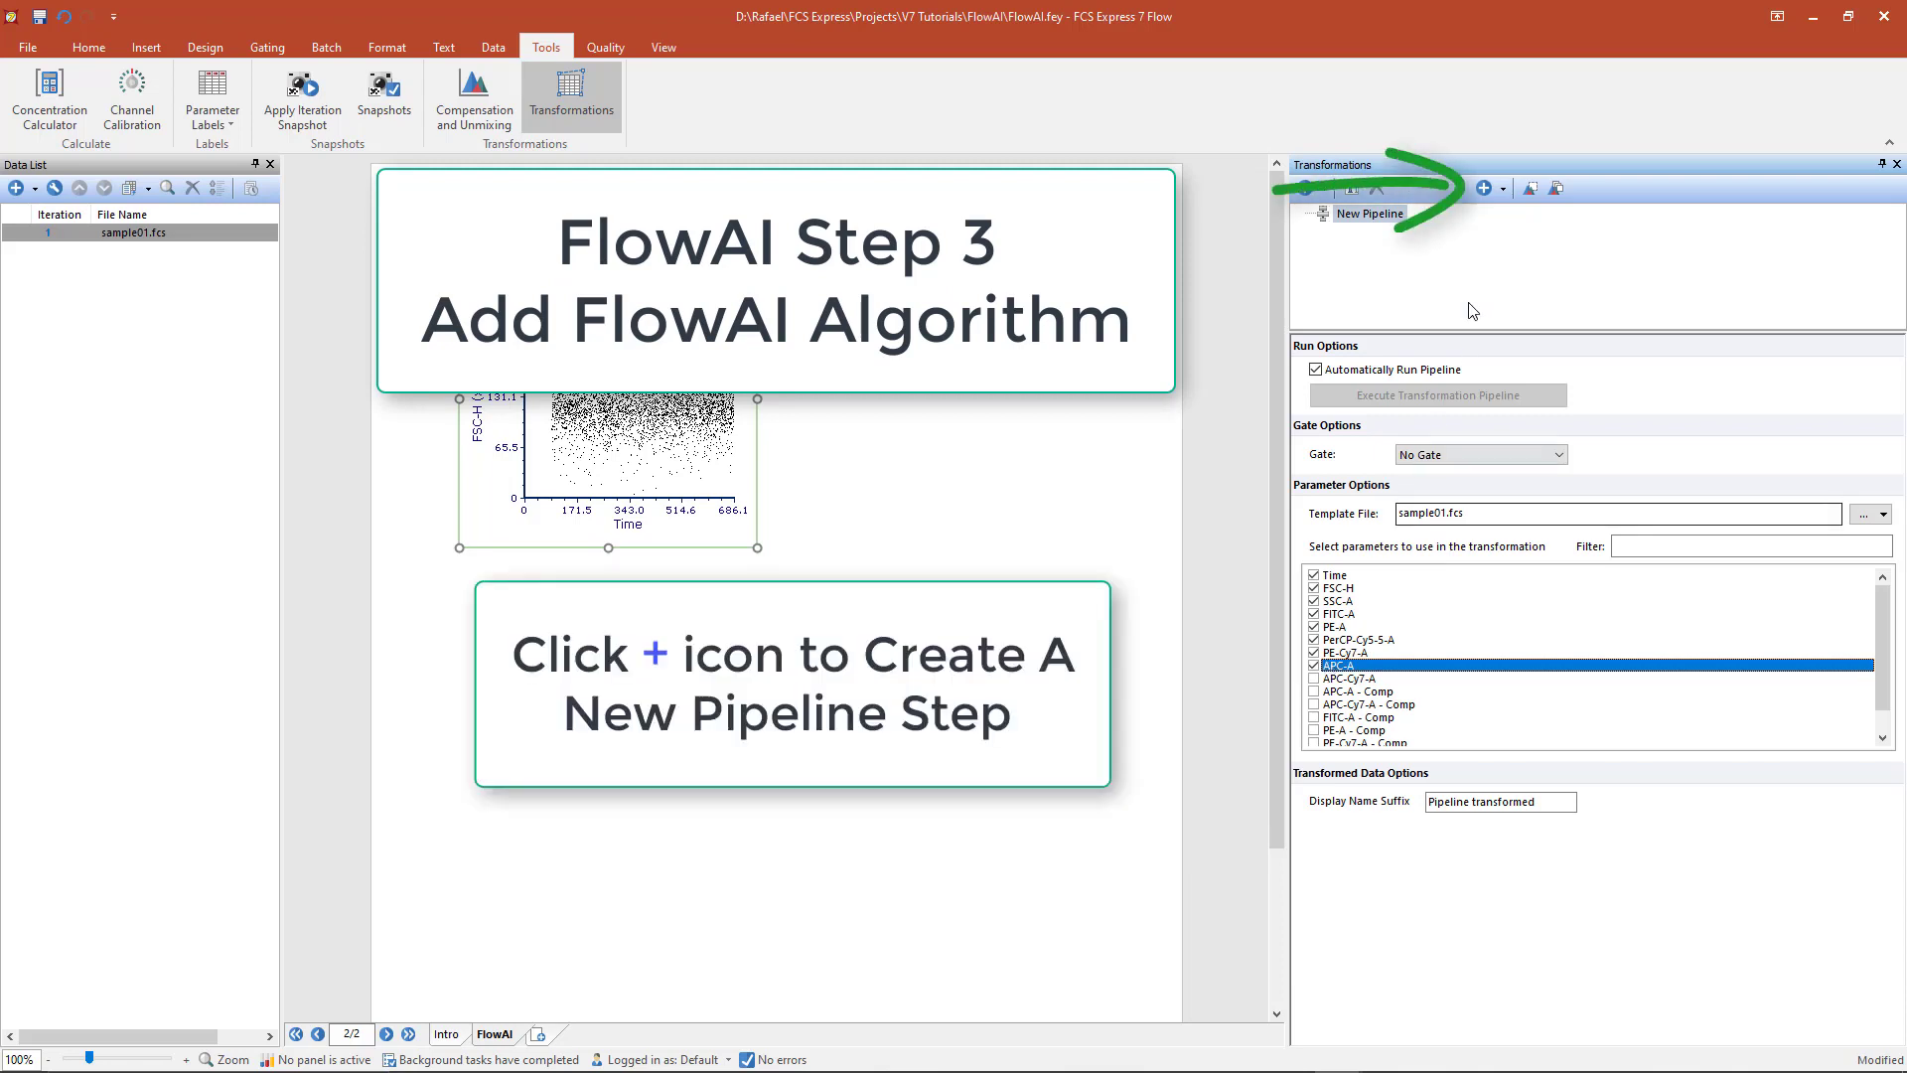
- Add a Pre-Defined FlowAI step to the pipeline and expand it to show its downsampling steps
click(1502, 191)
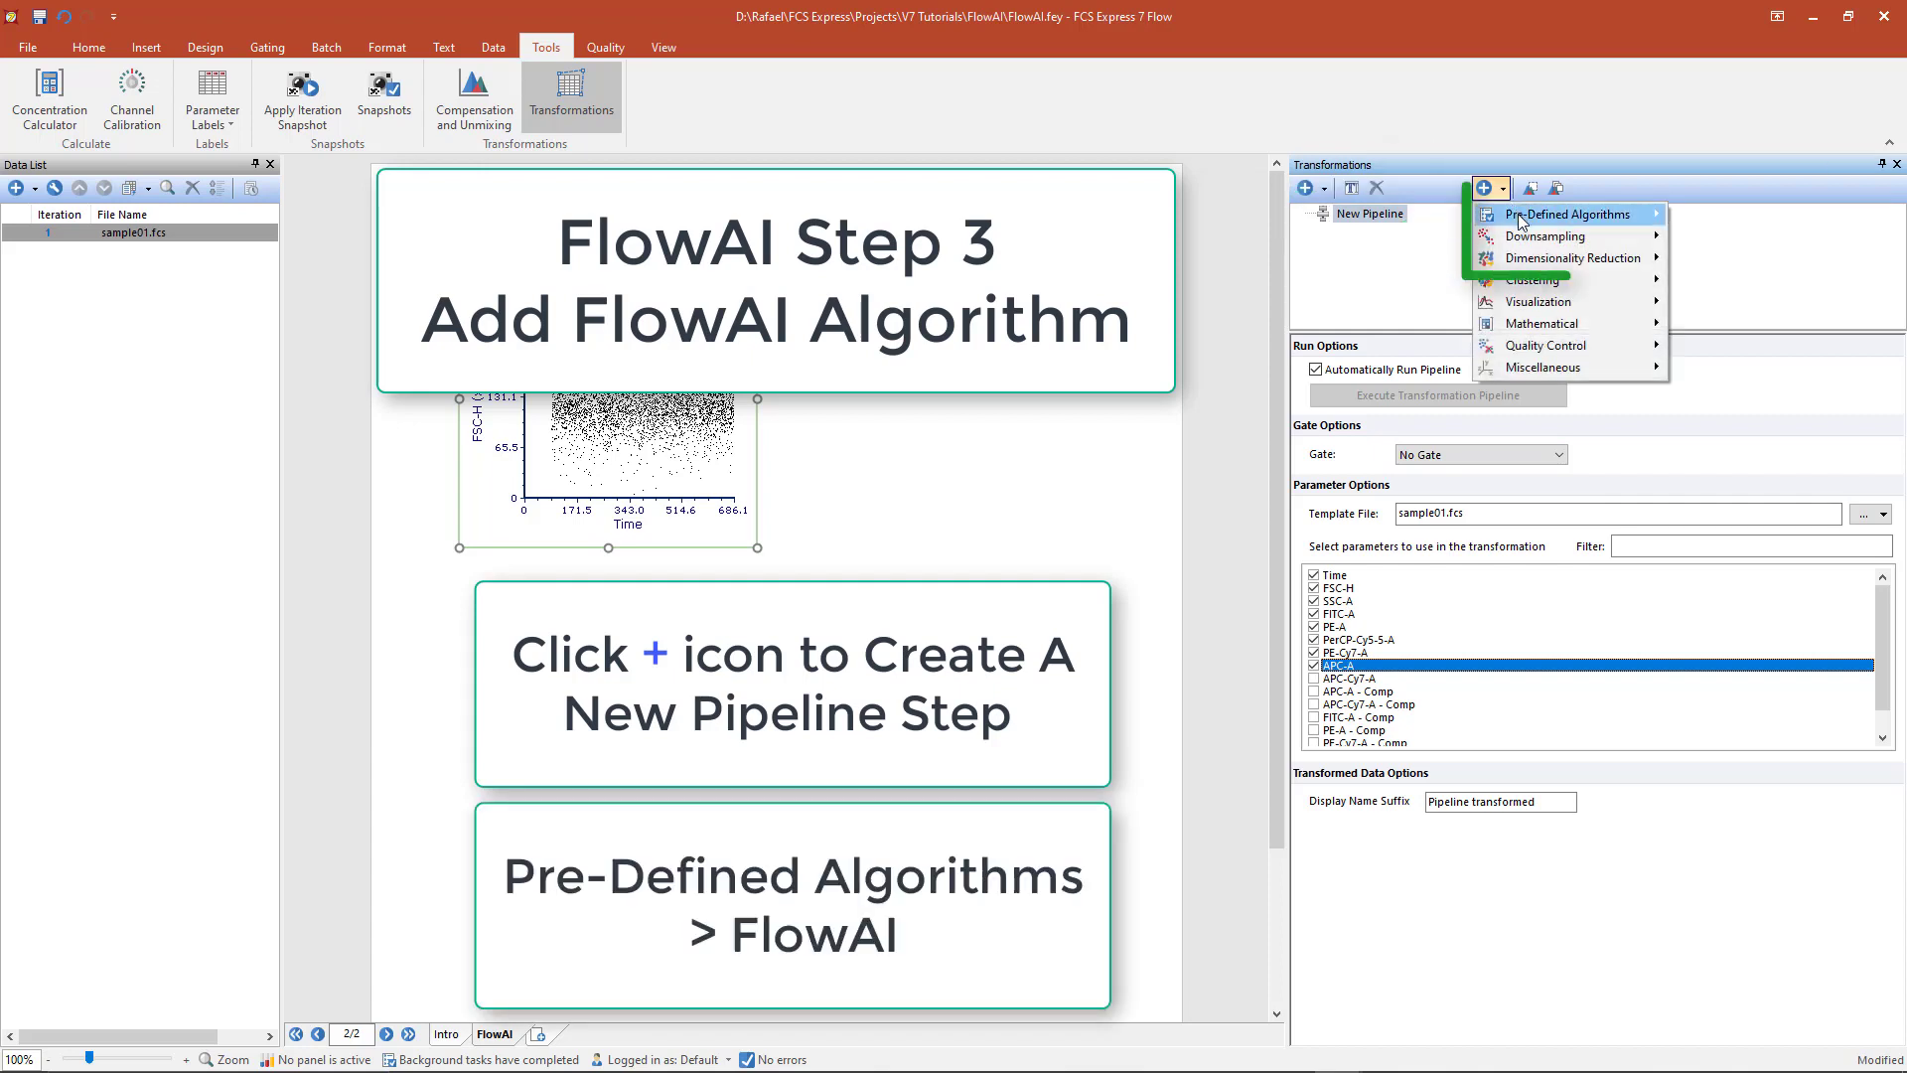
mouse_move(1520, 218)
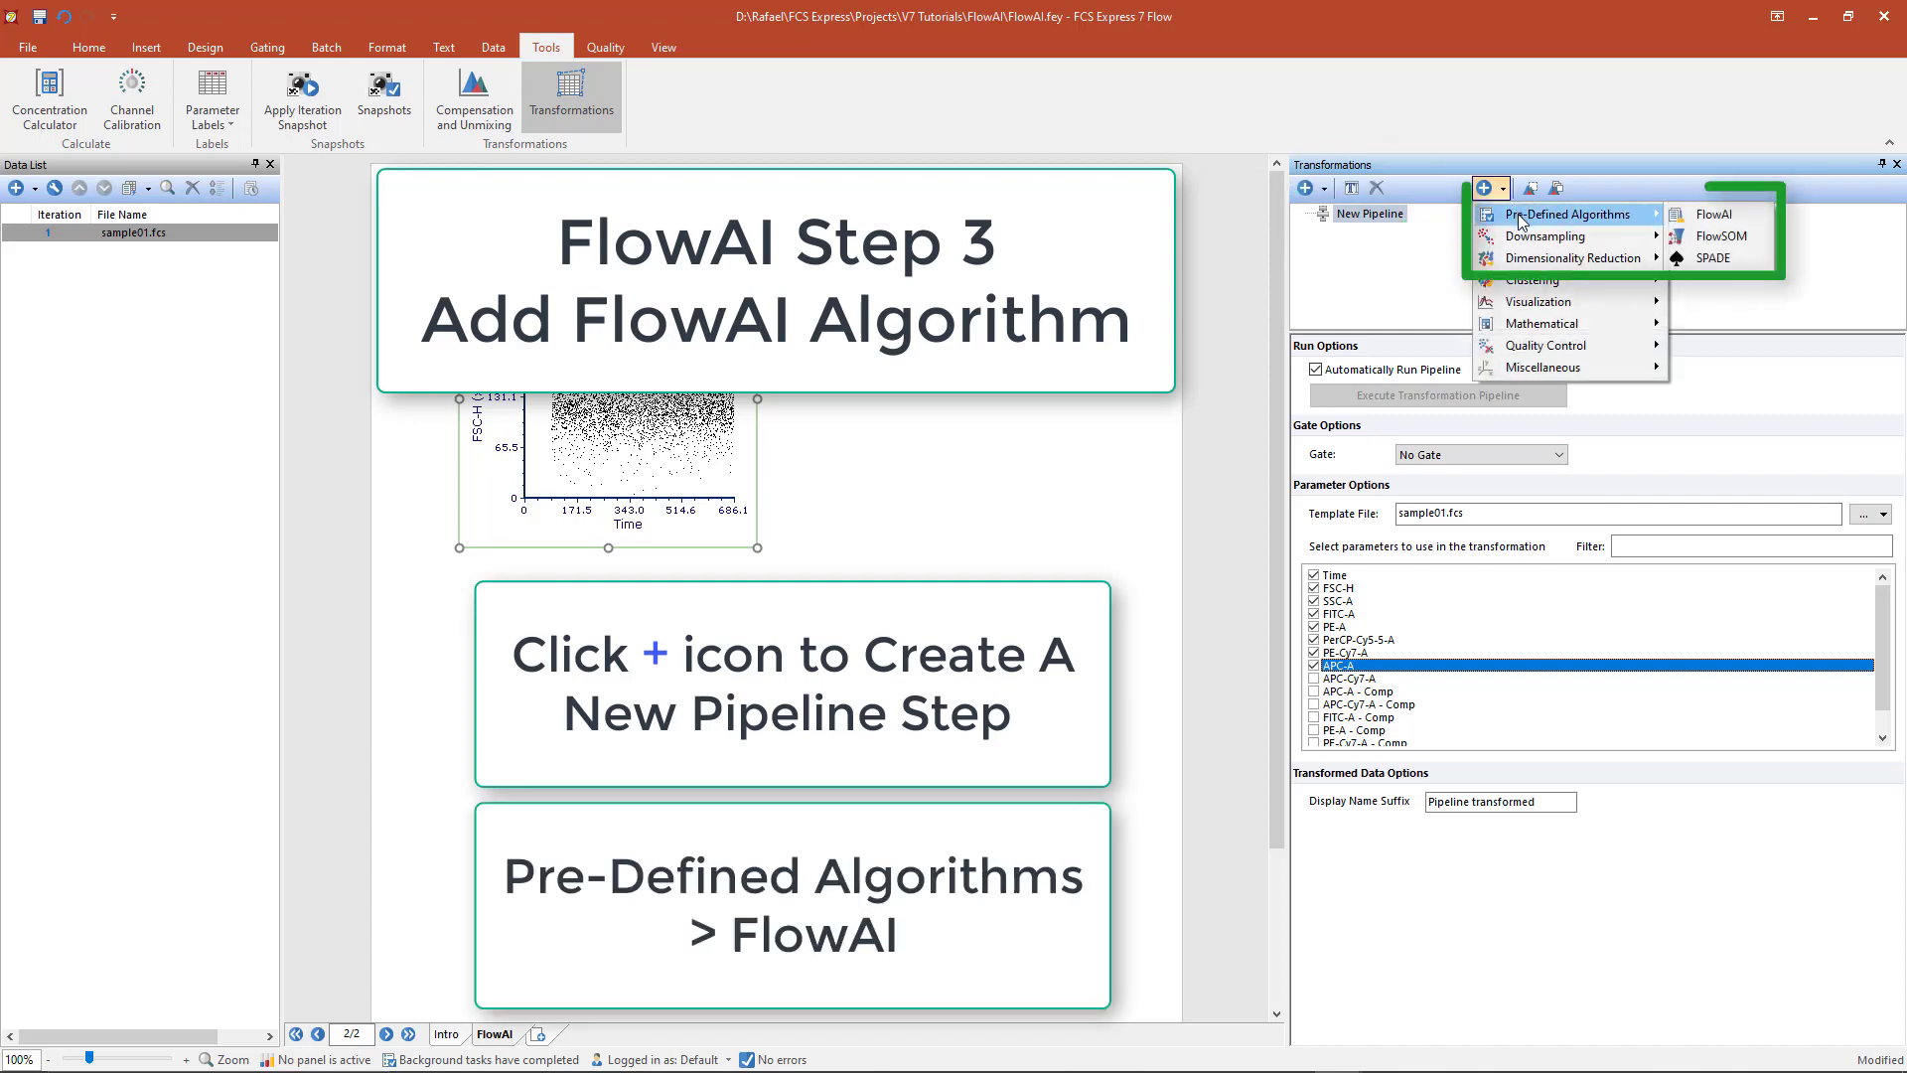
click(1691, 219)
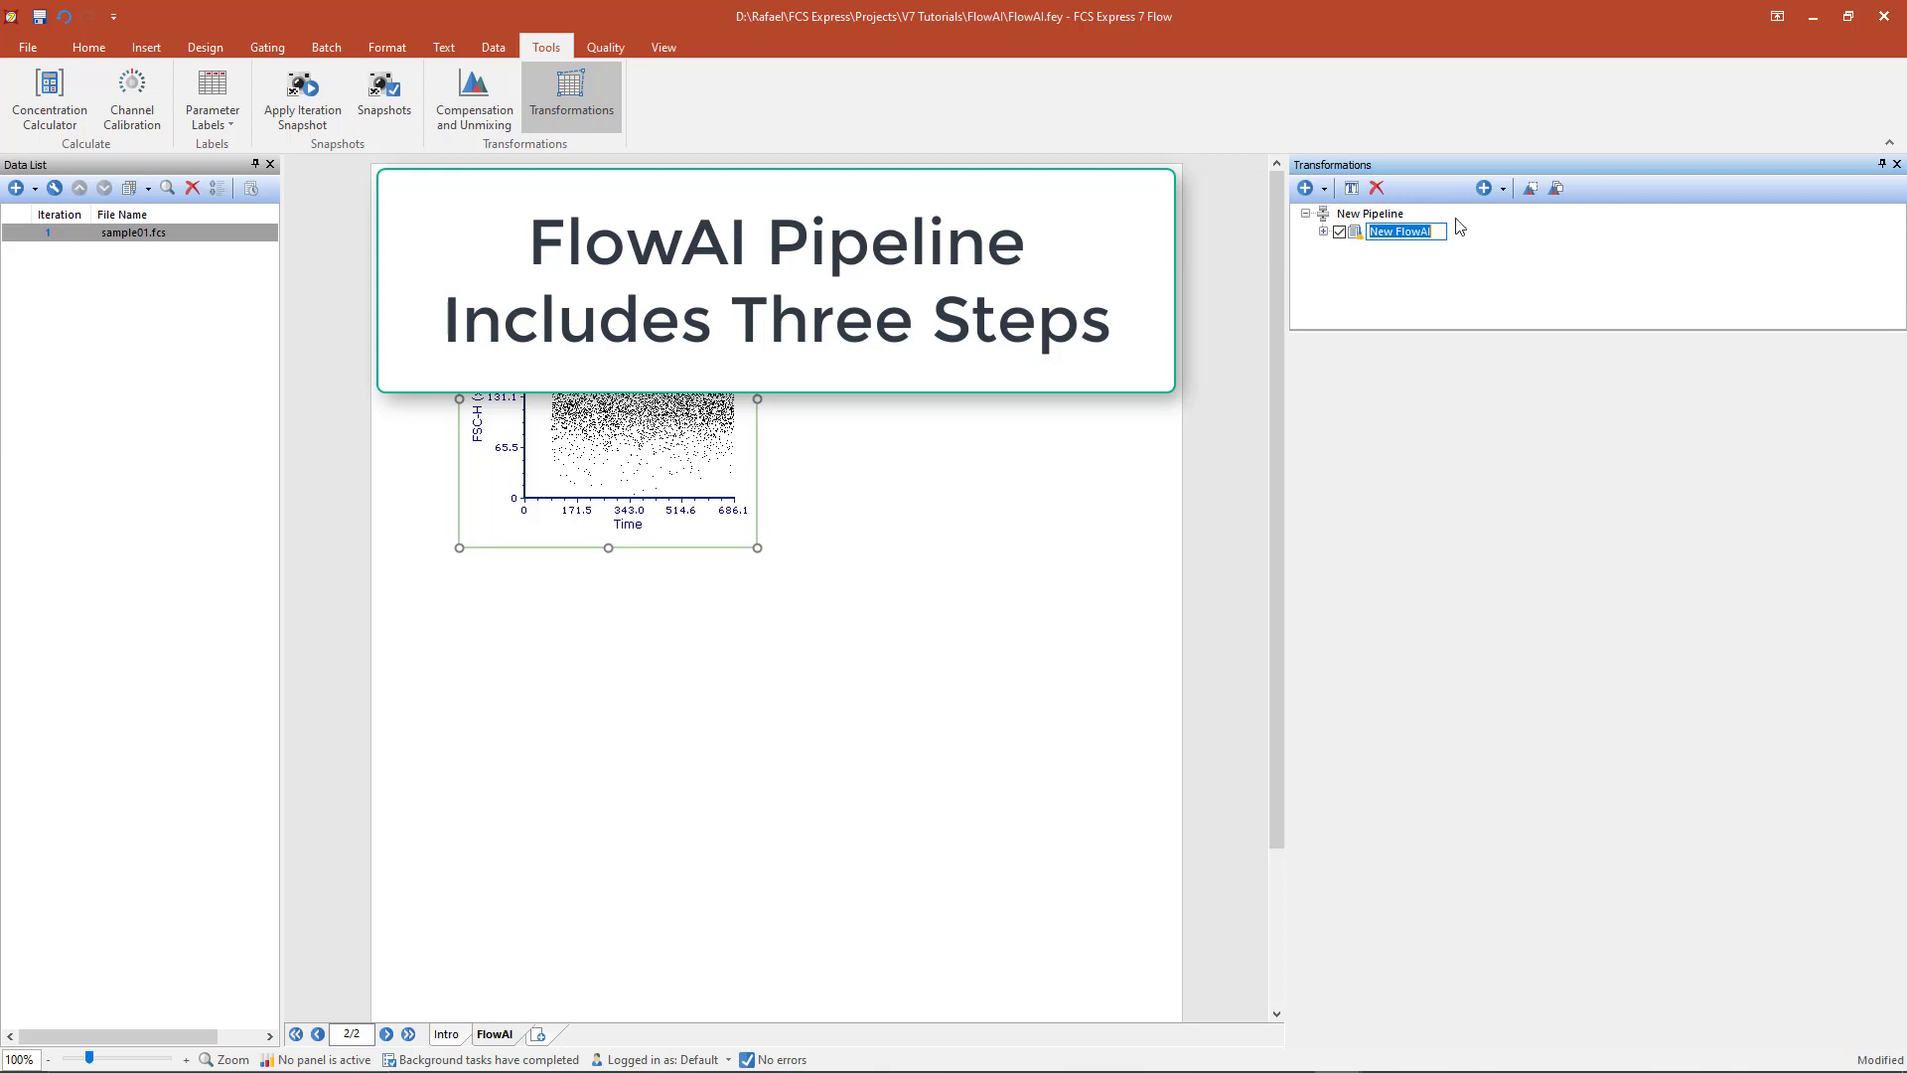
click(1324, 232)
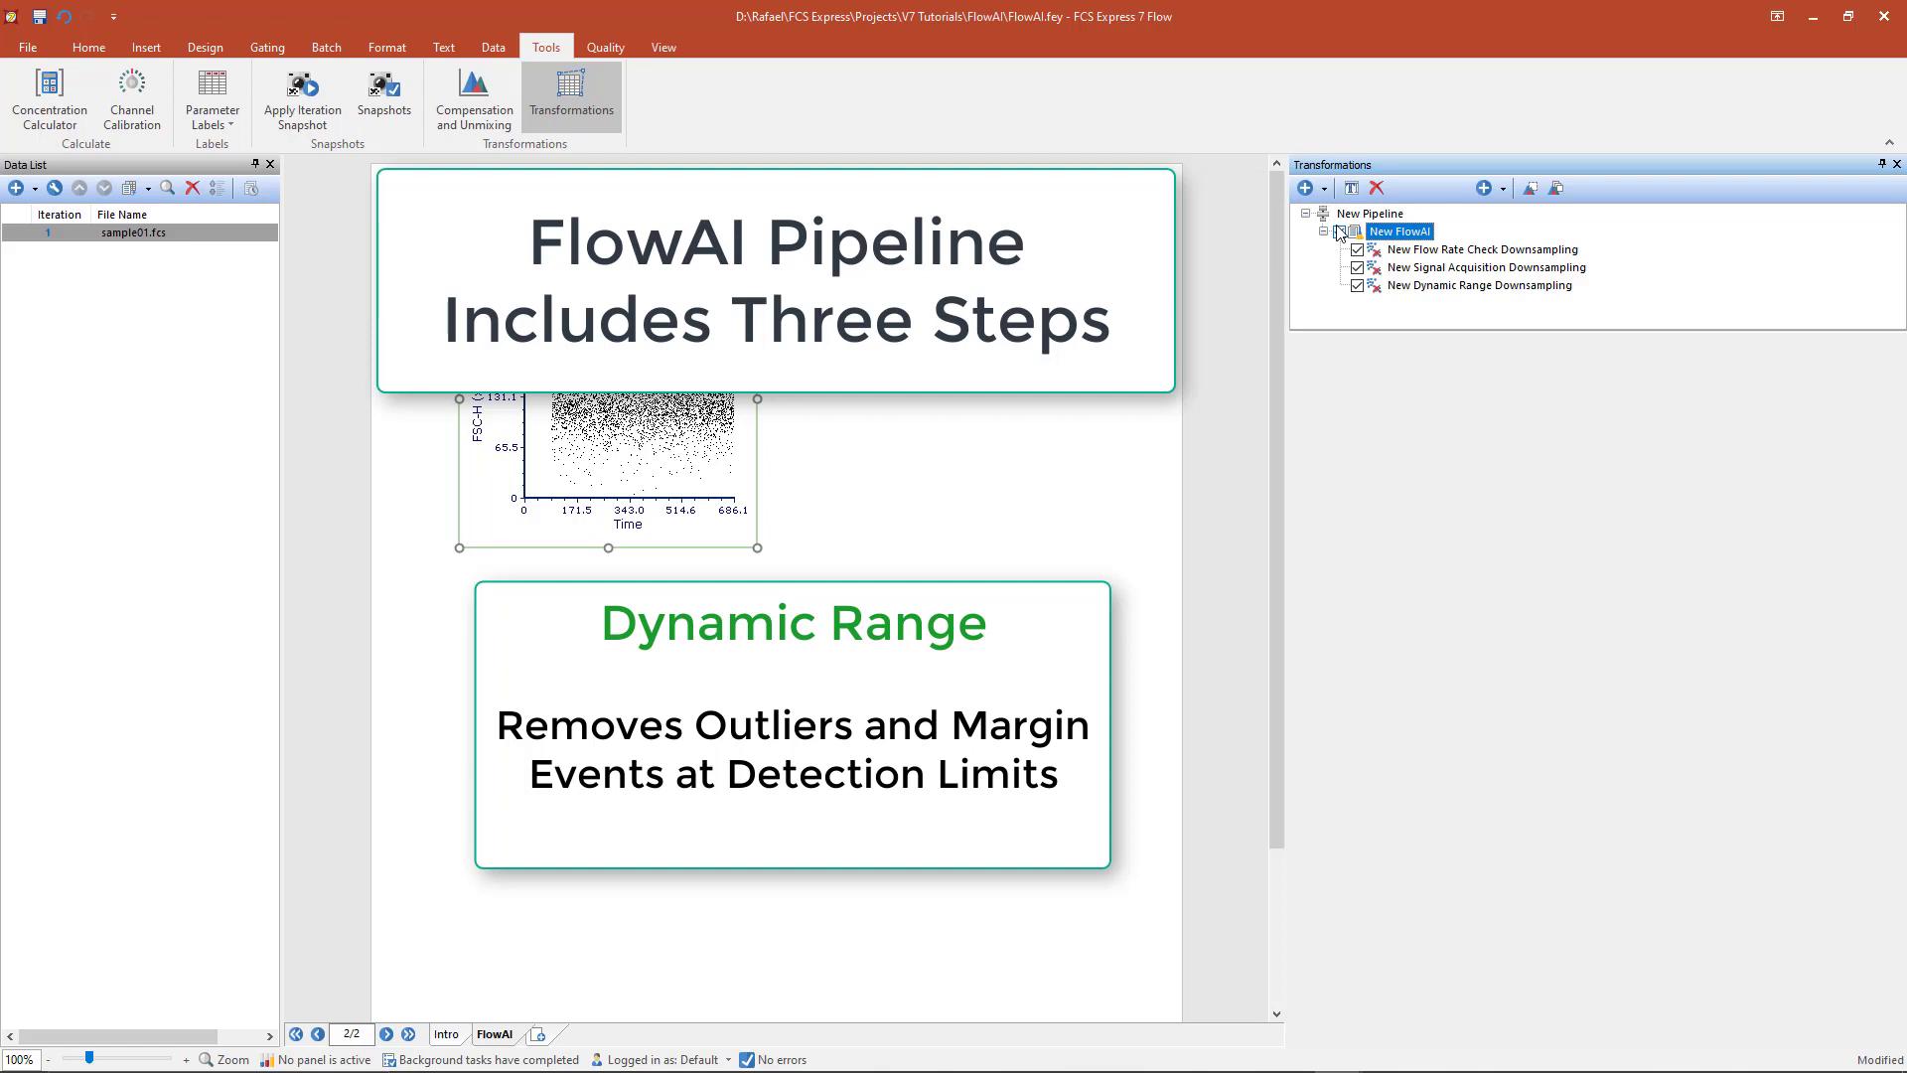
- Make Flow Rate Check downsample existing parameters, keeping Alpha 0.01 and max outliers 49.99%
click(1480, 249)
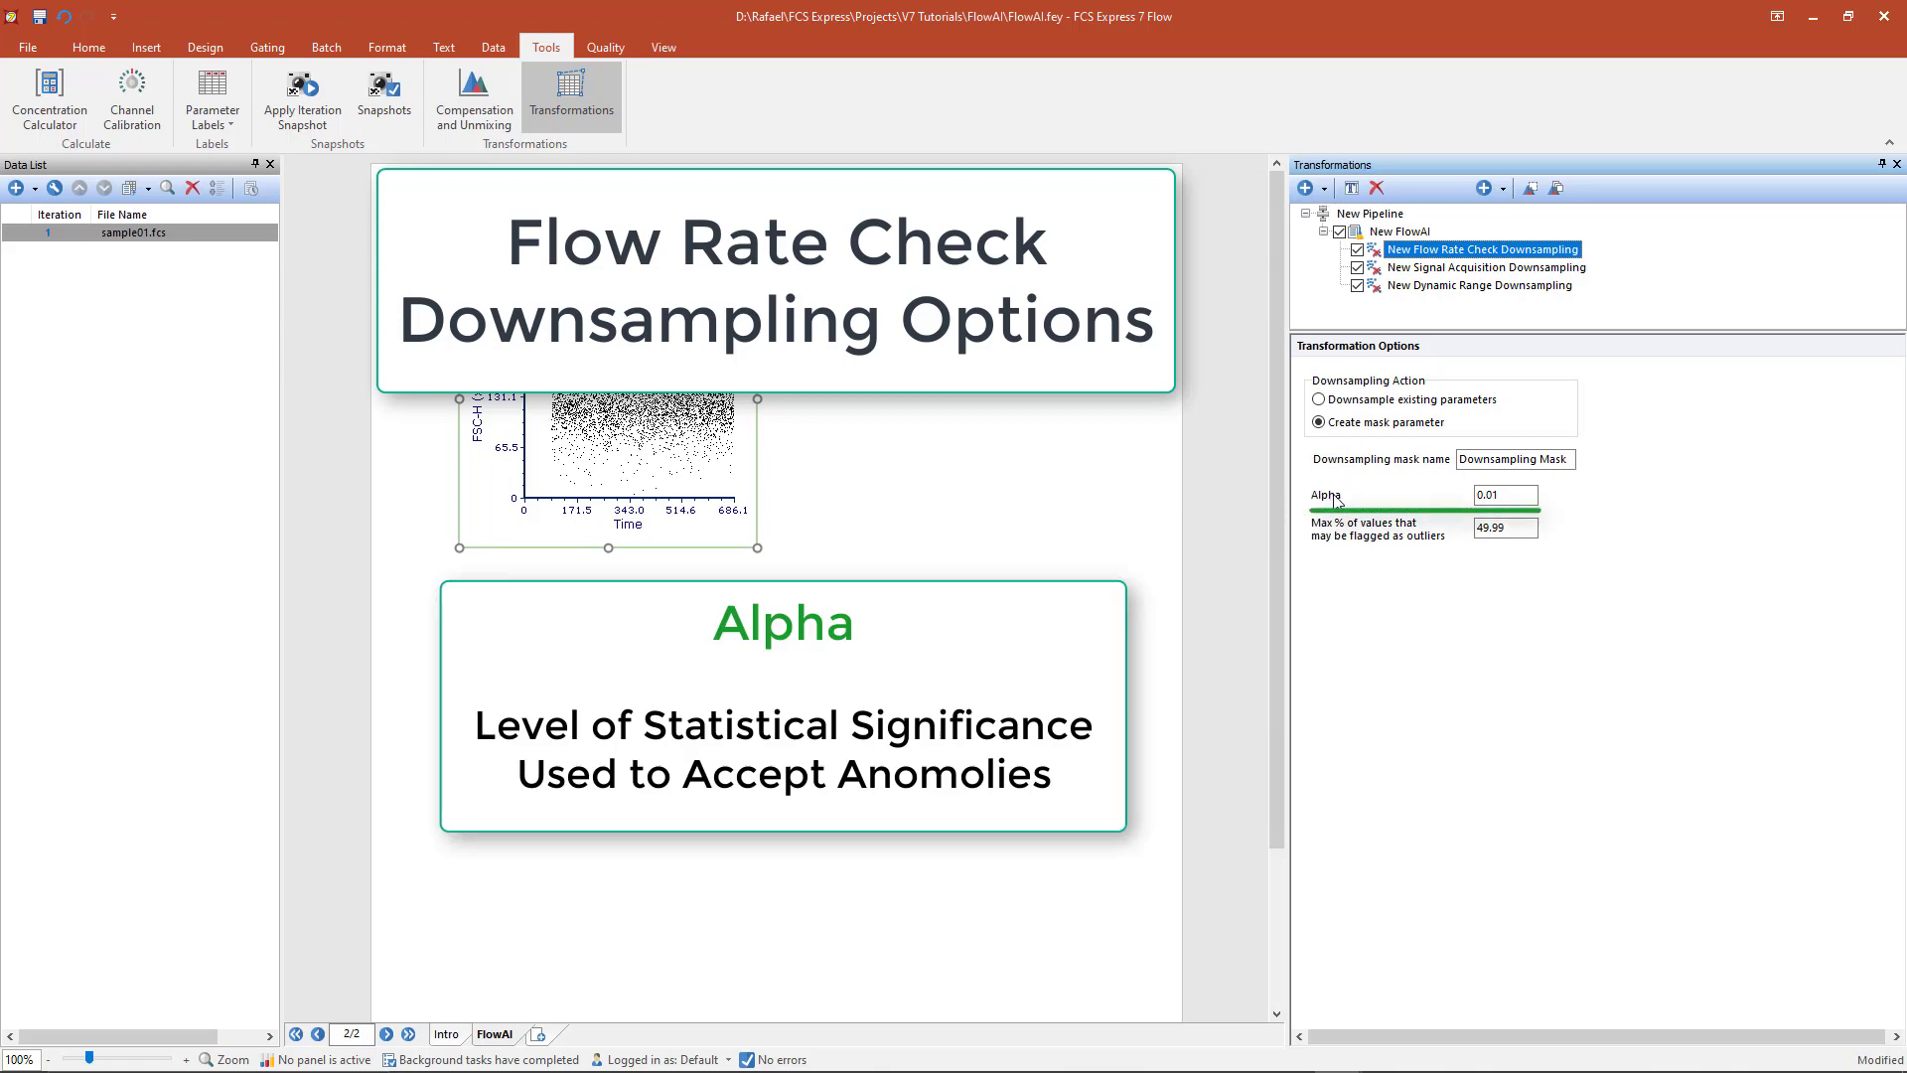
click(1504, 500)
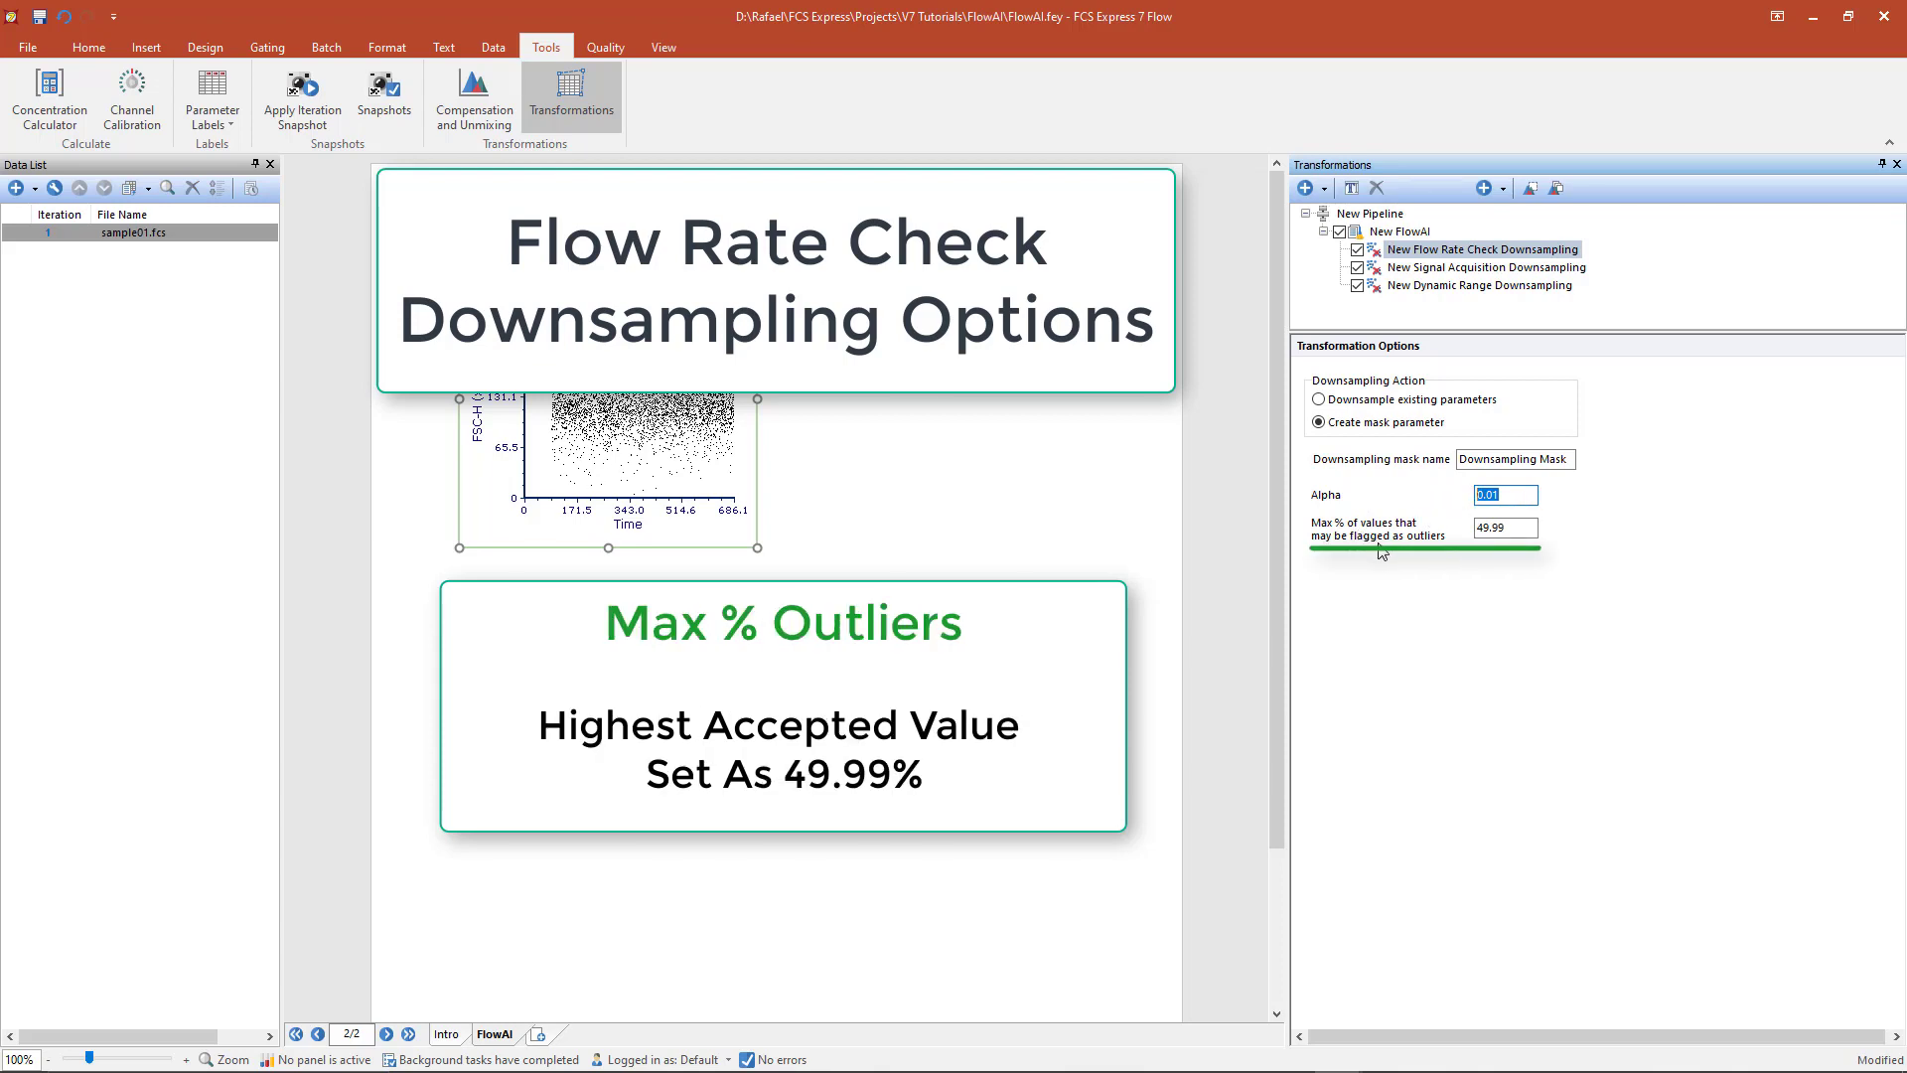
key(Tab)
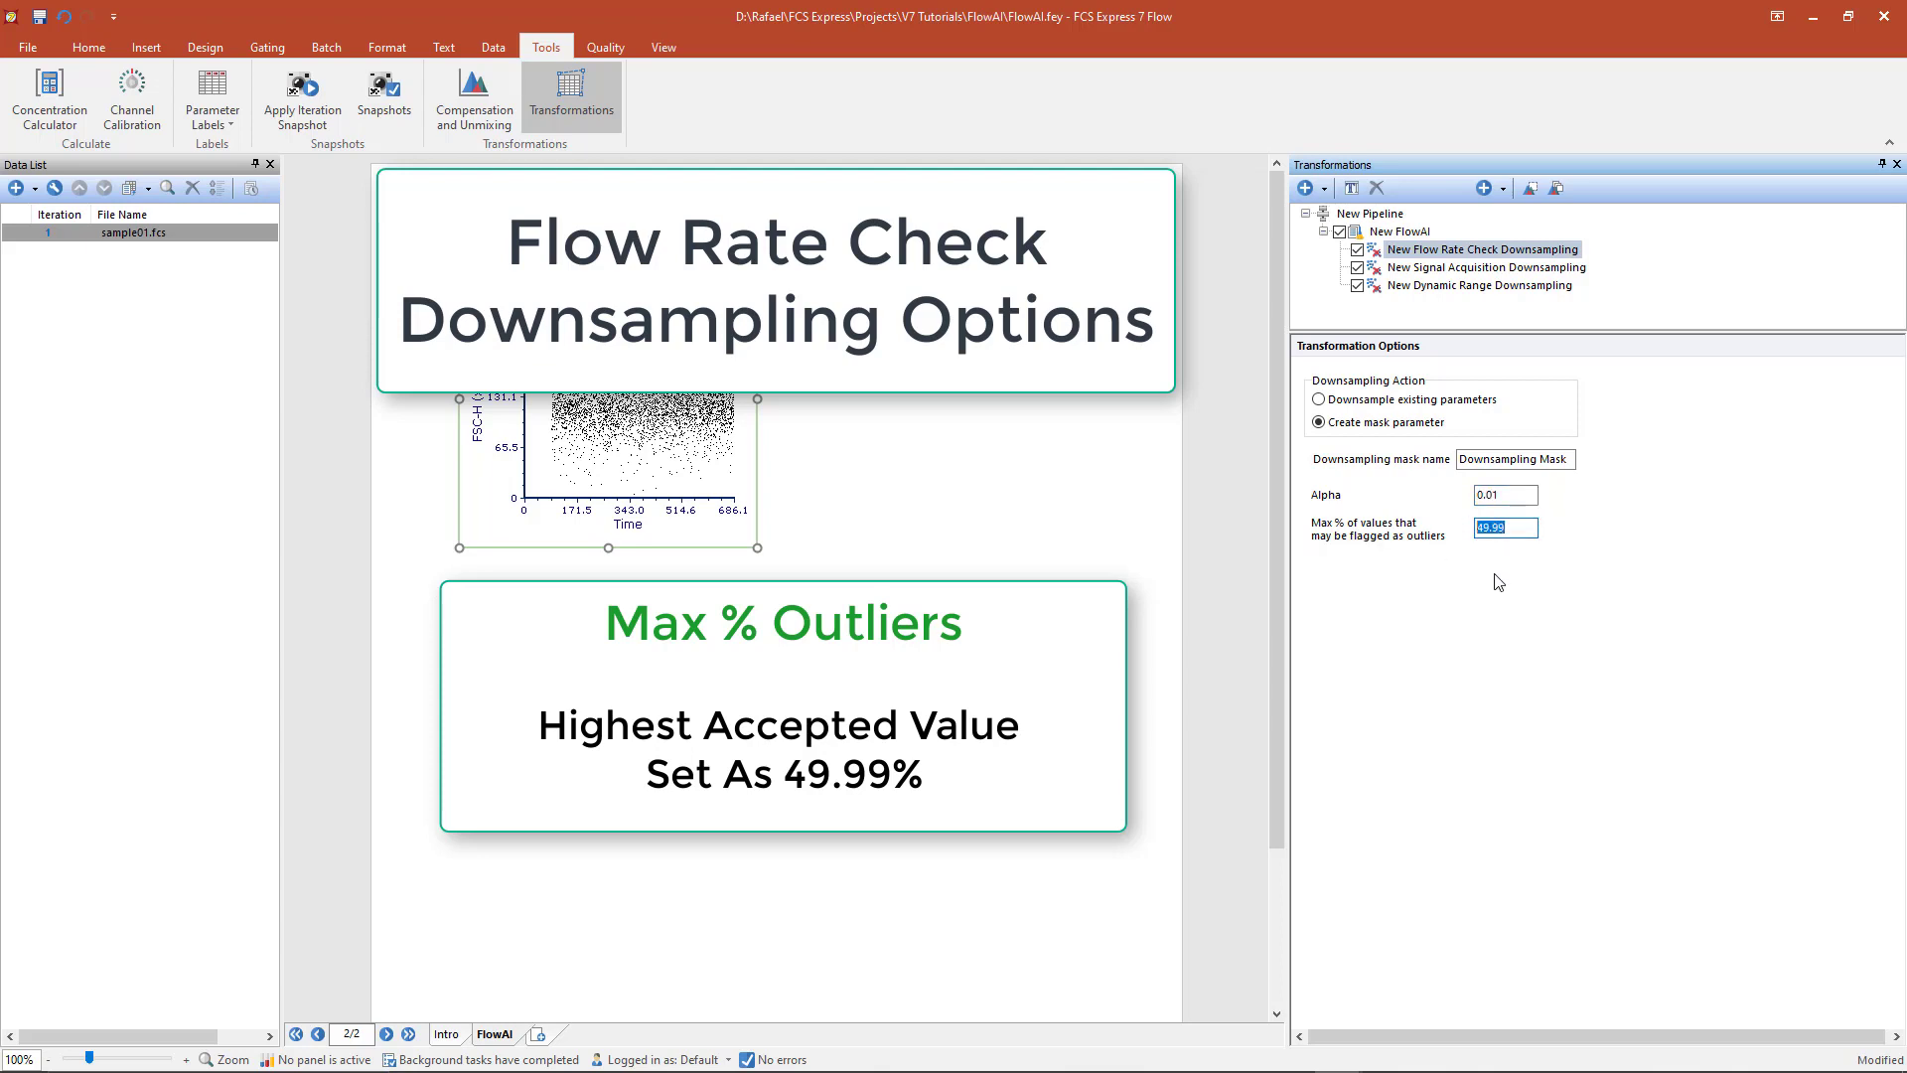
click(1521, 529)
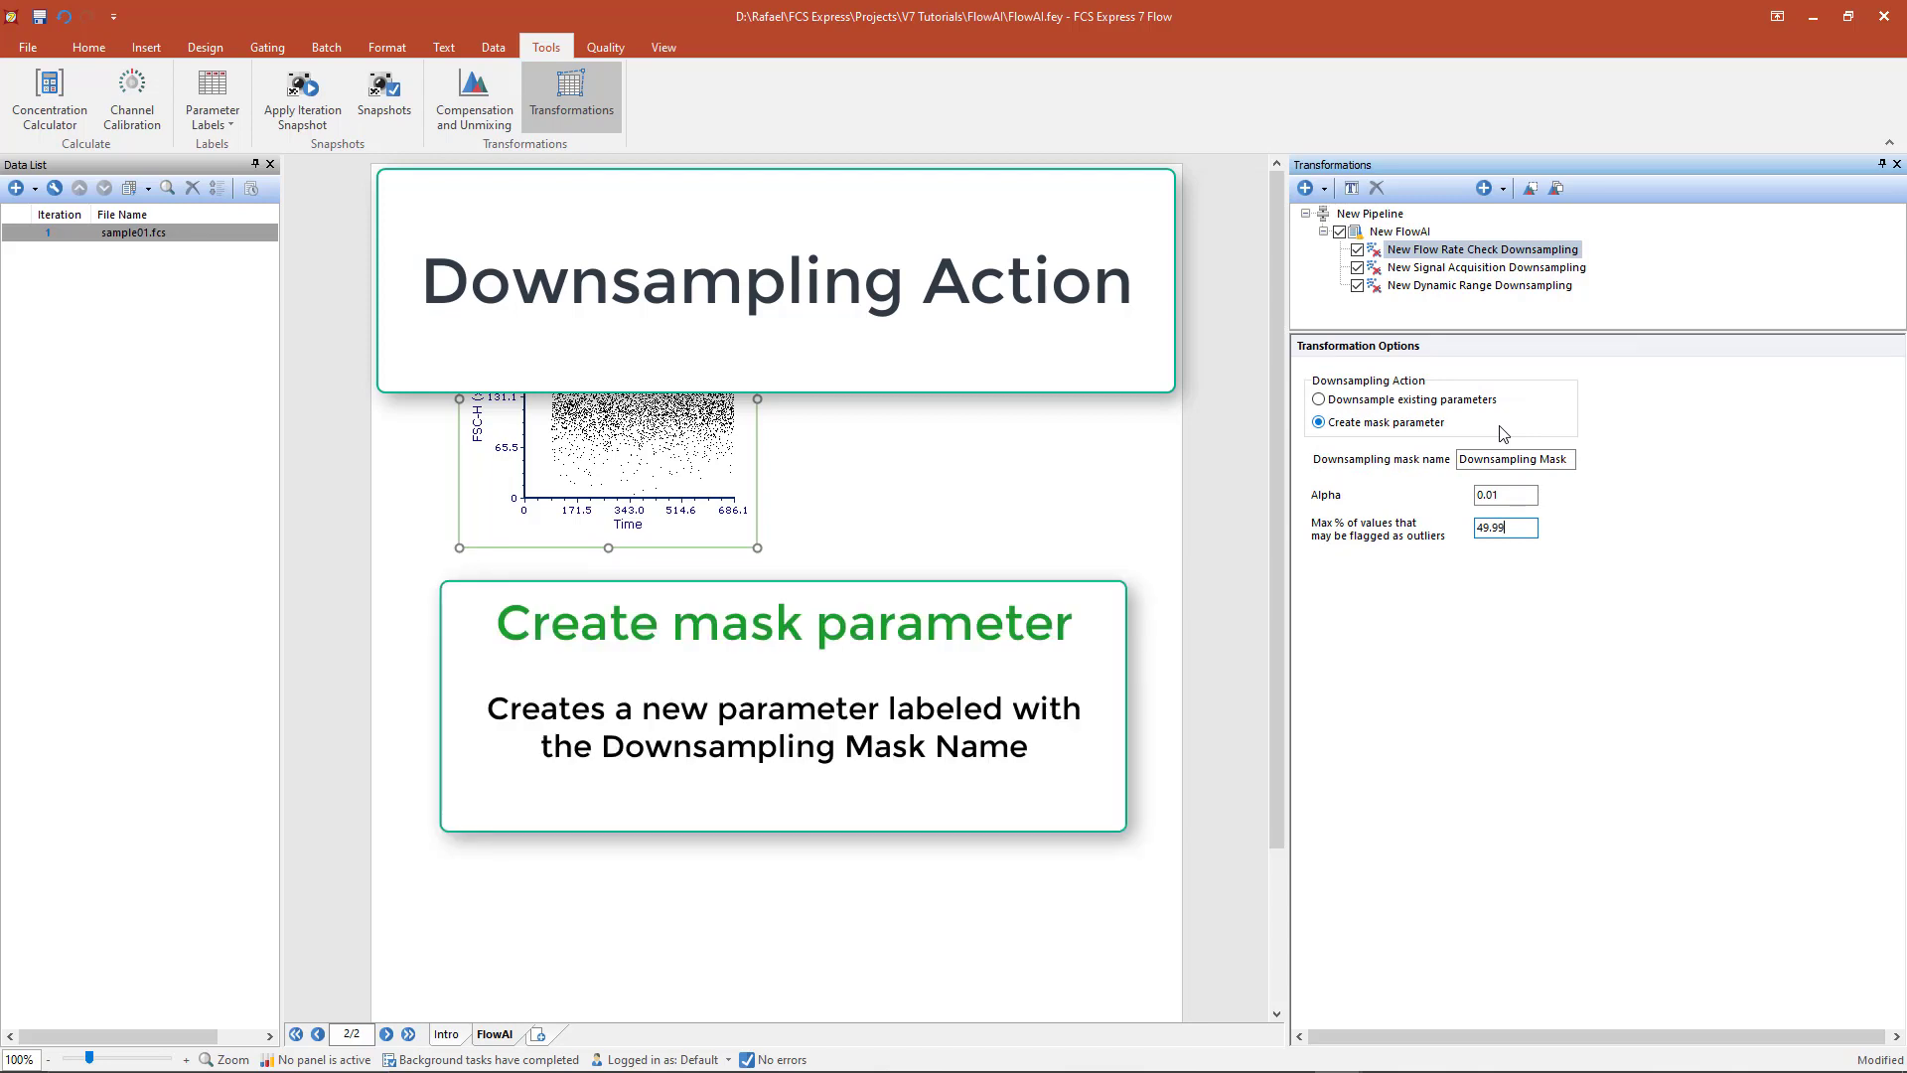
drag(1571, 459, 1458, 456)
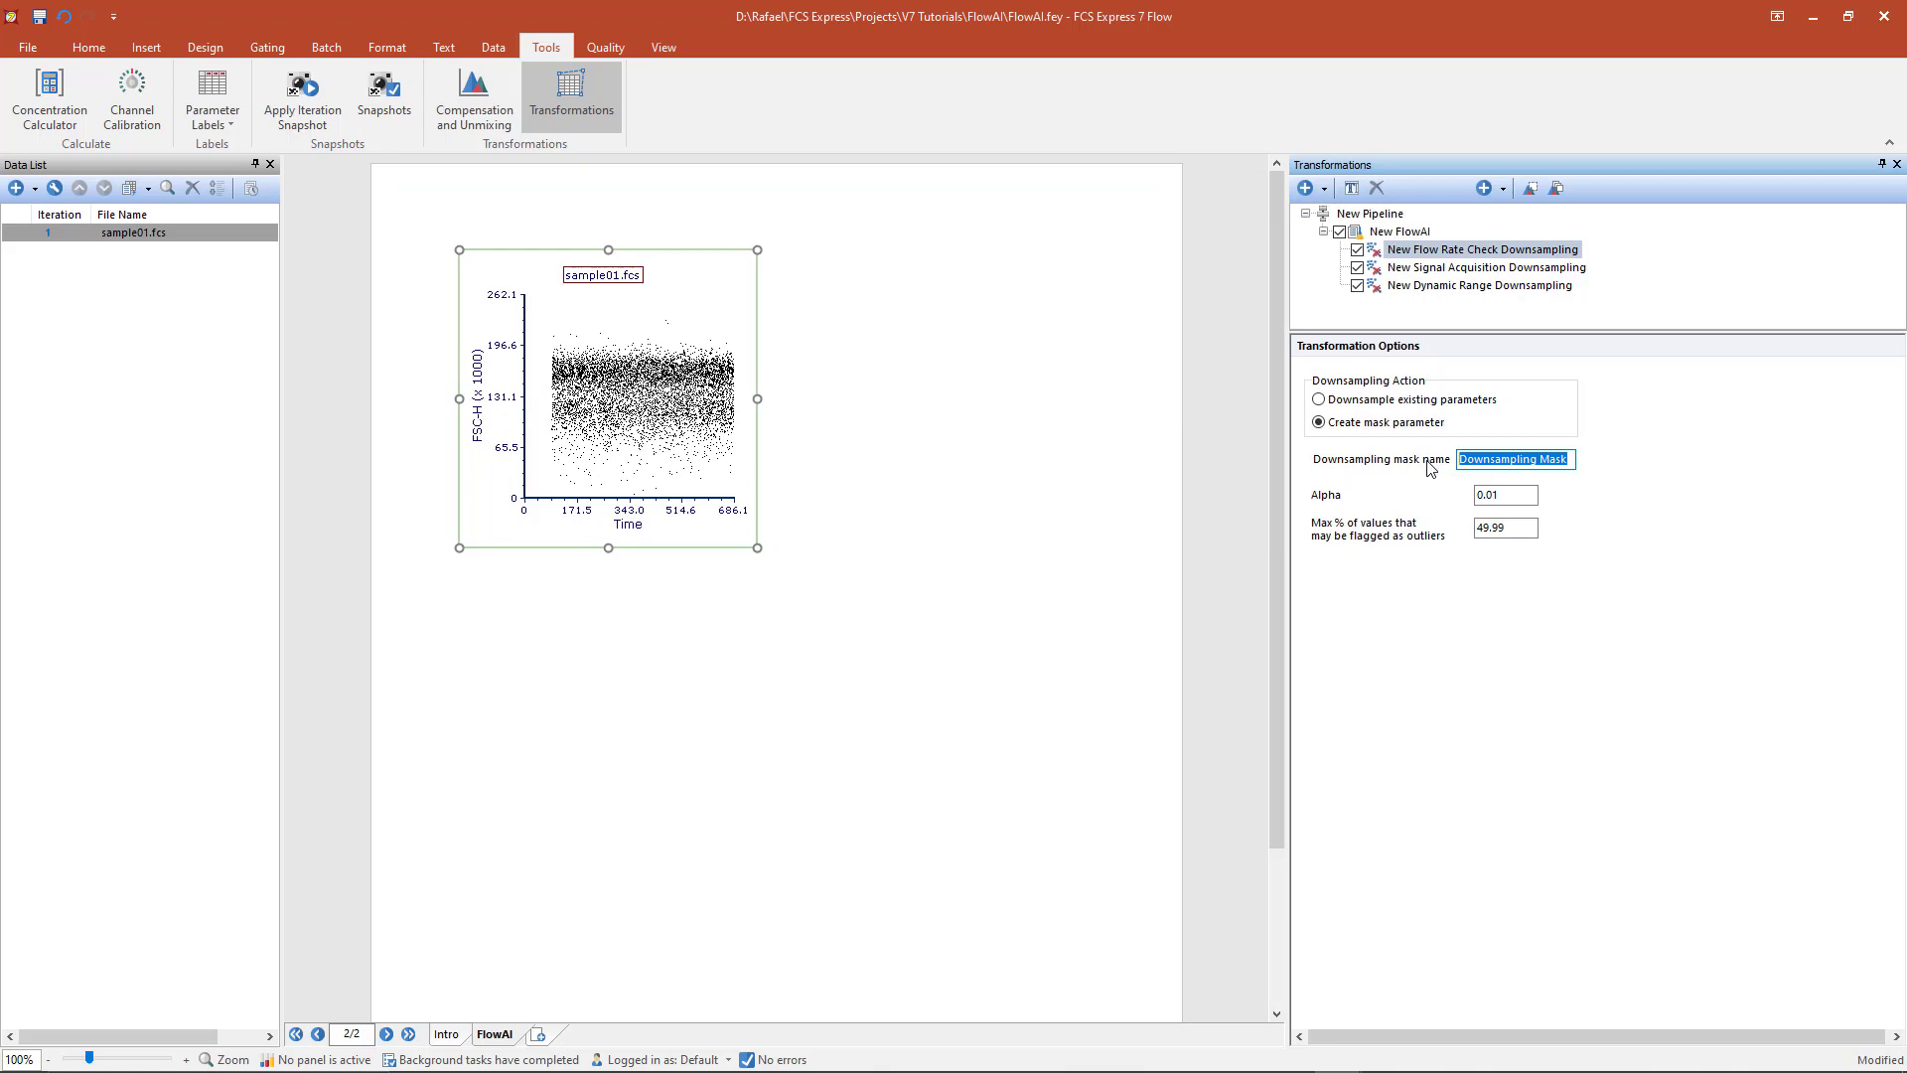
click(1322, 401)
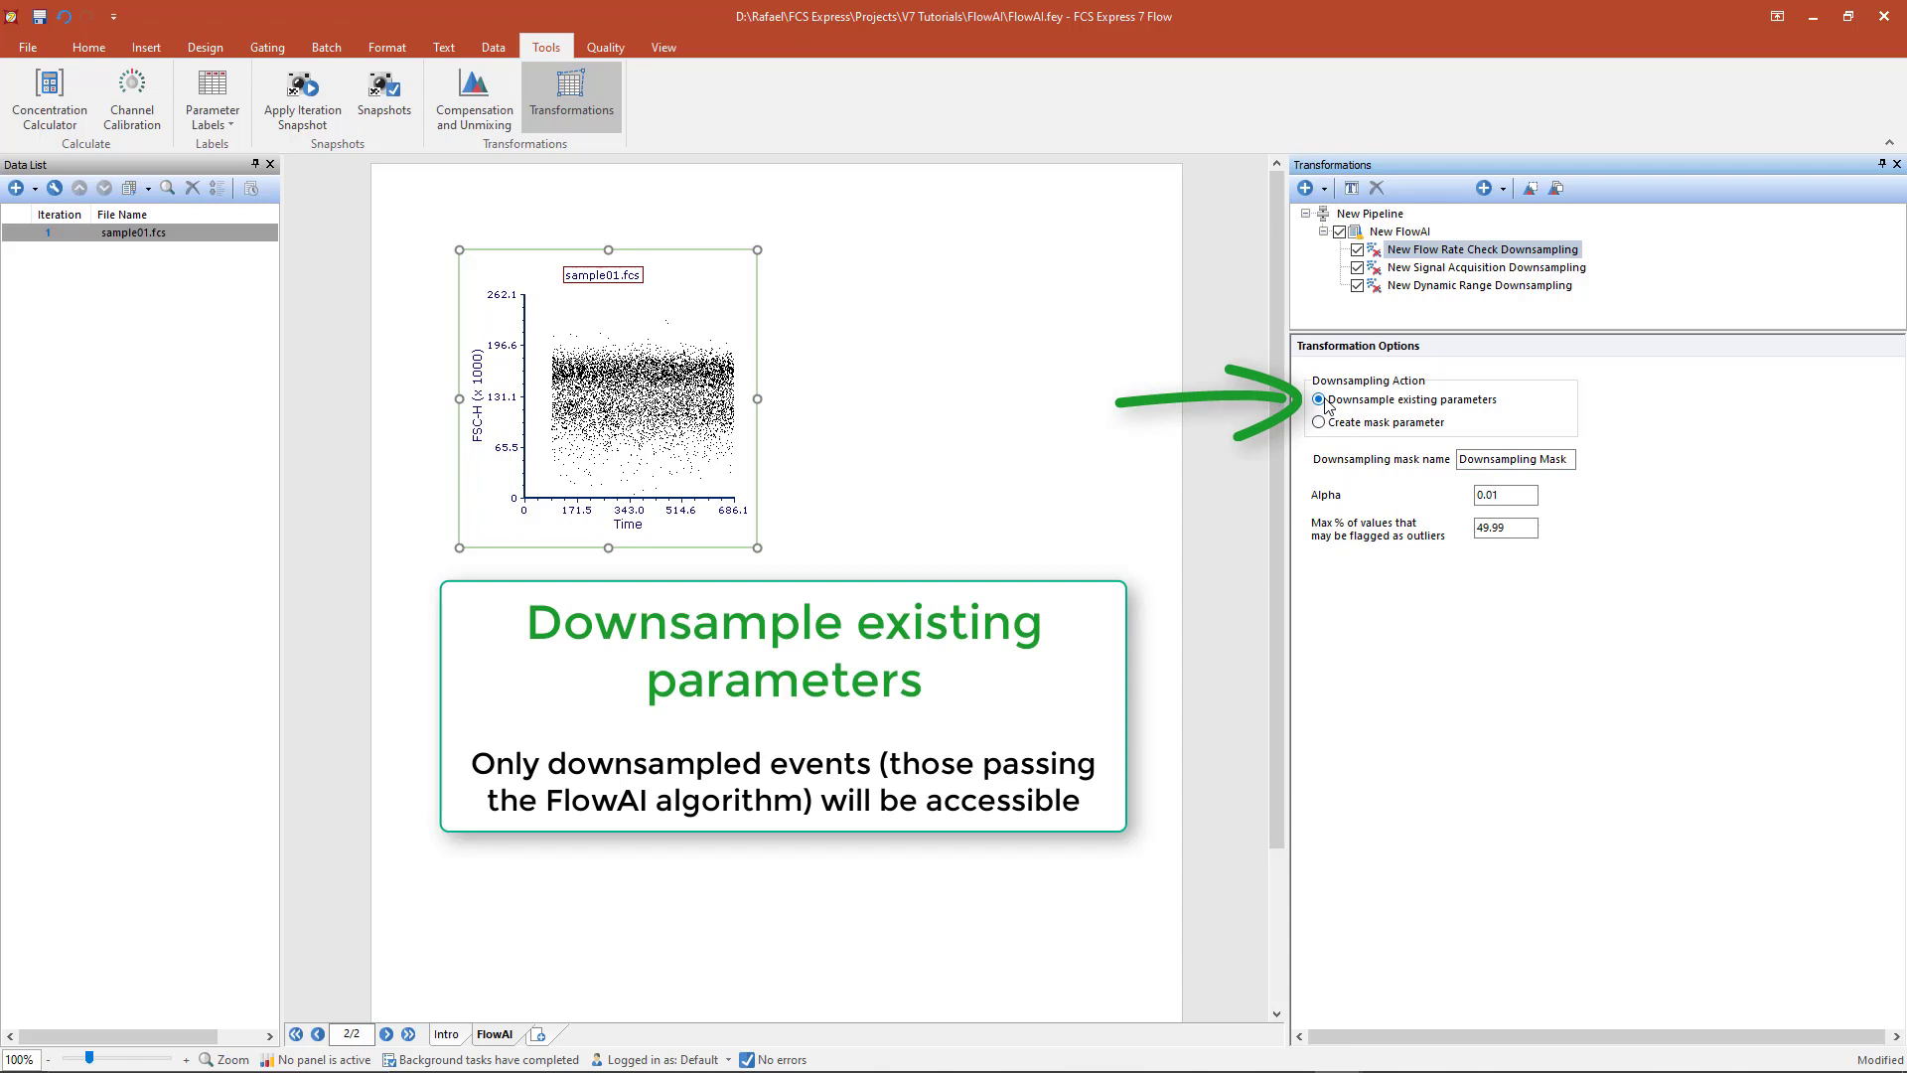
click(1443, 268)
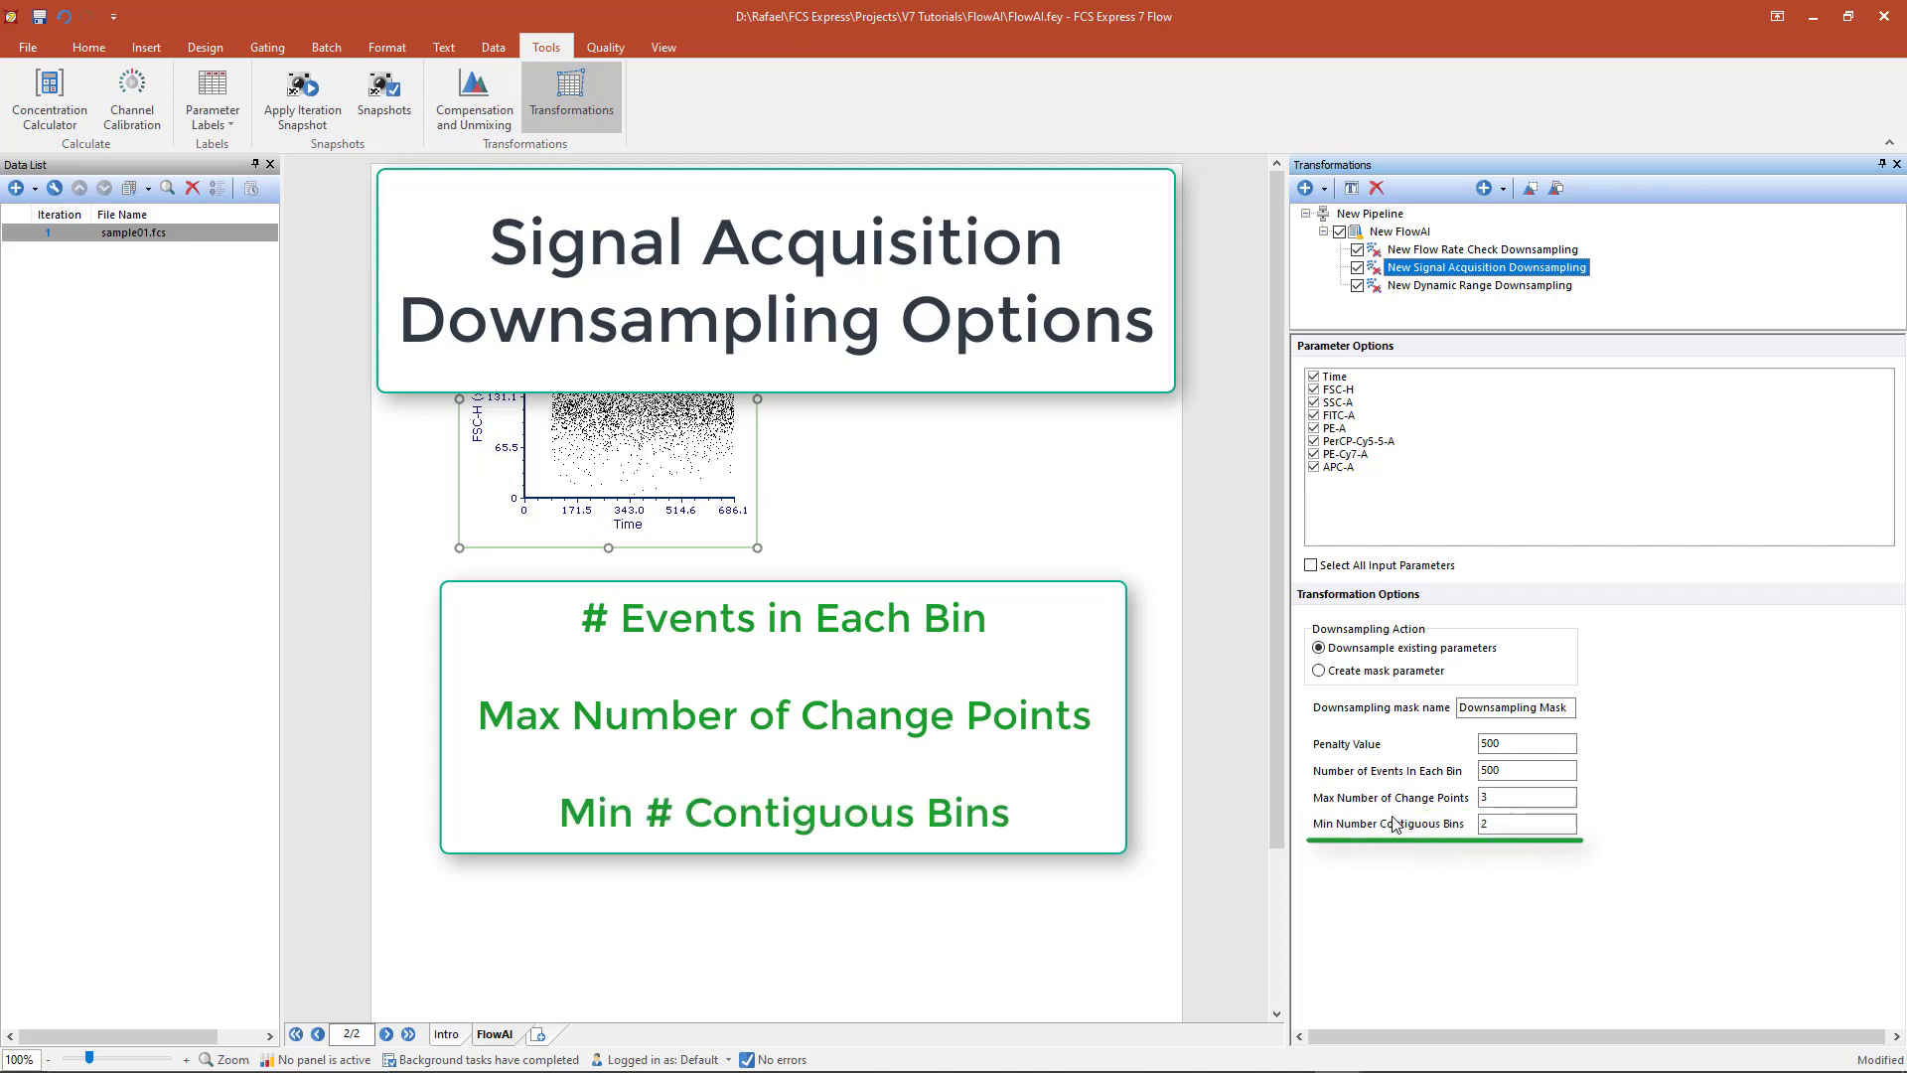
- Show the New Dynamic Range Downsampling step's settings
click(1468, 285)
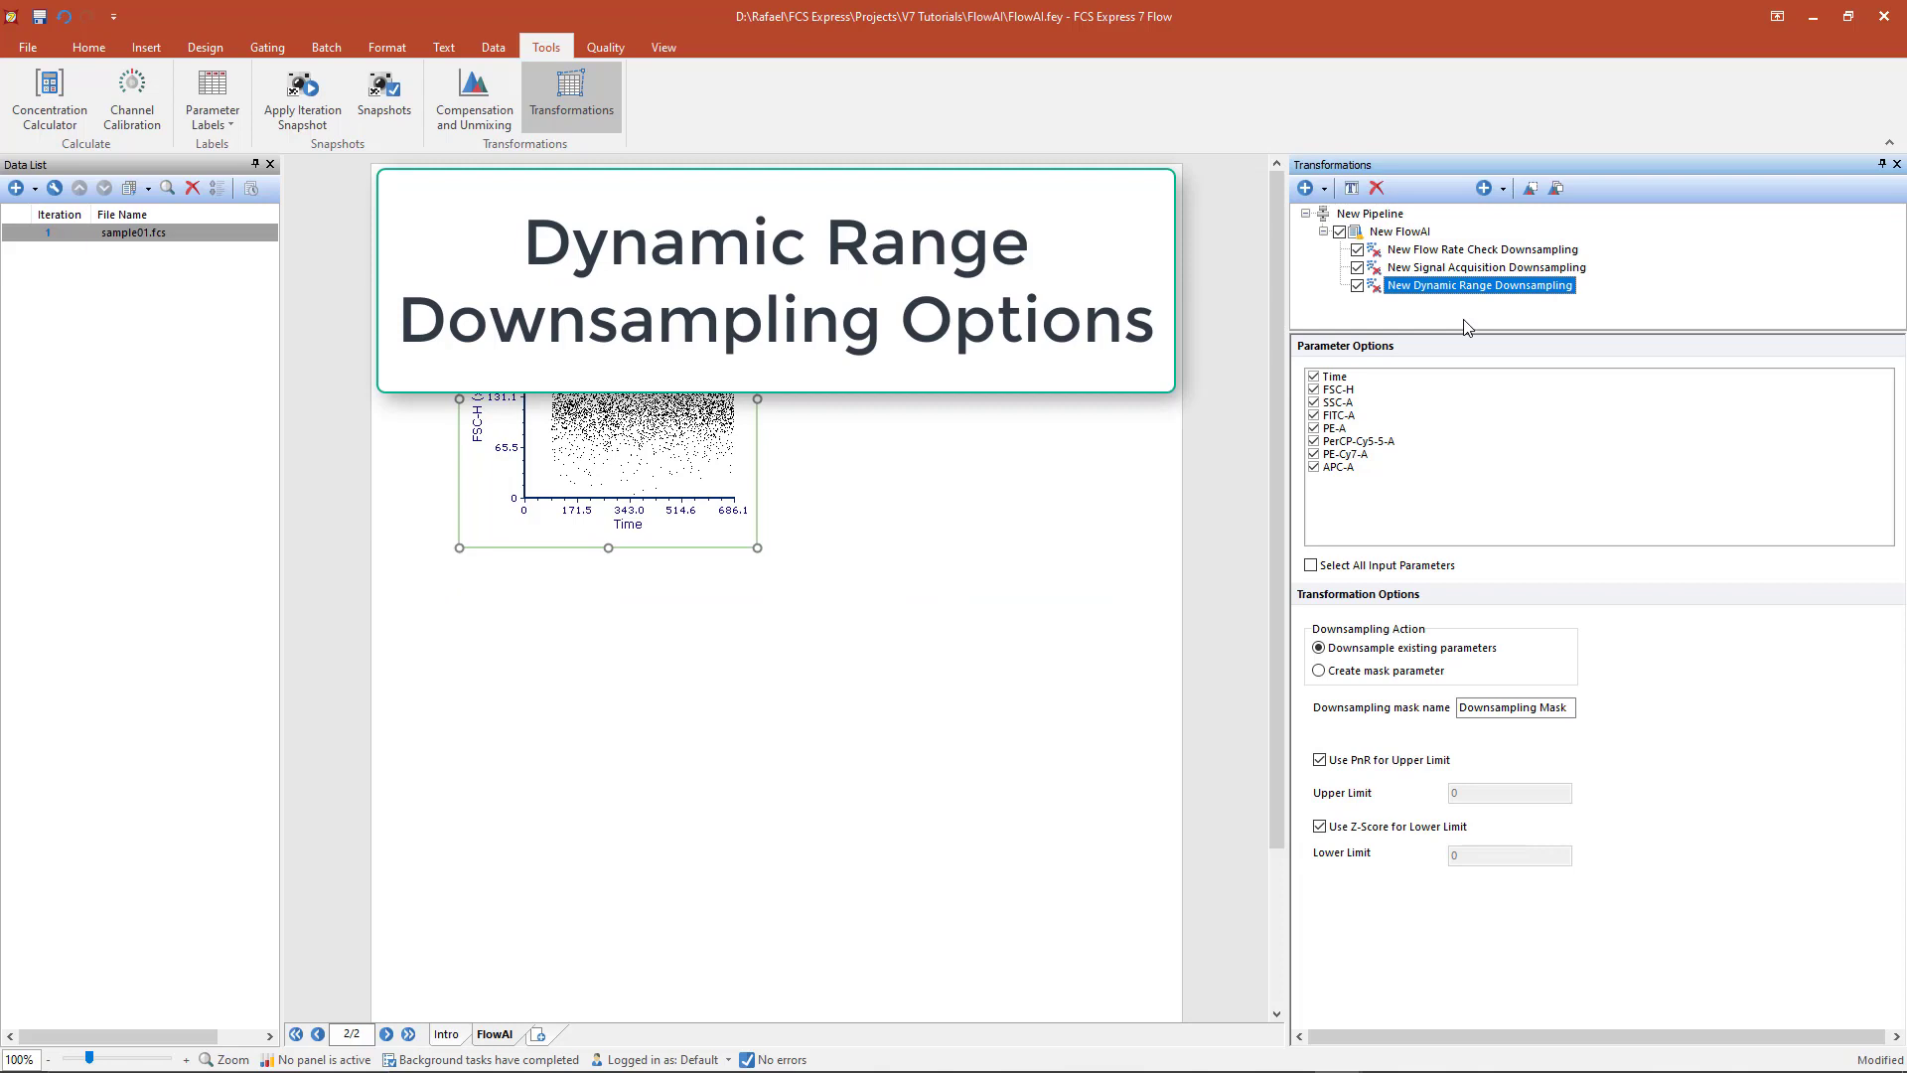
click(1330, 763)
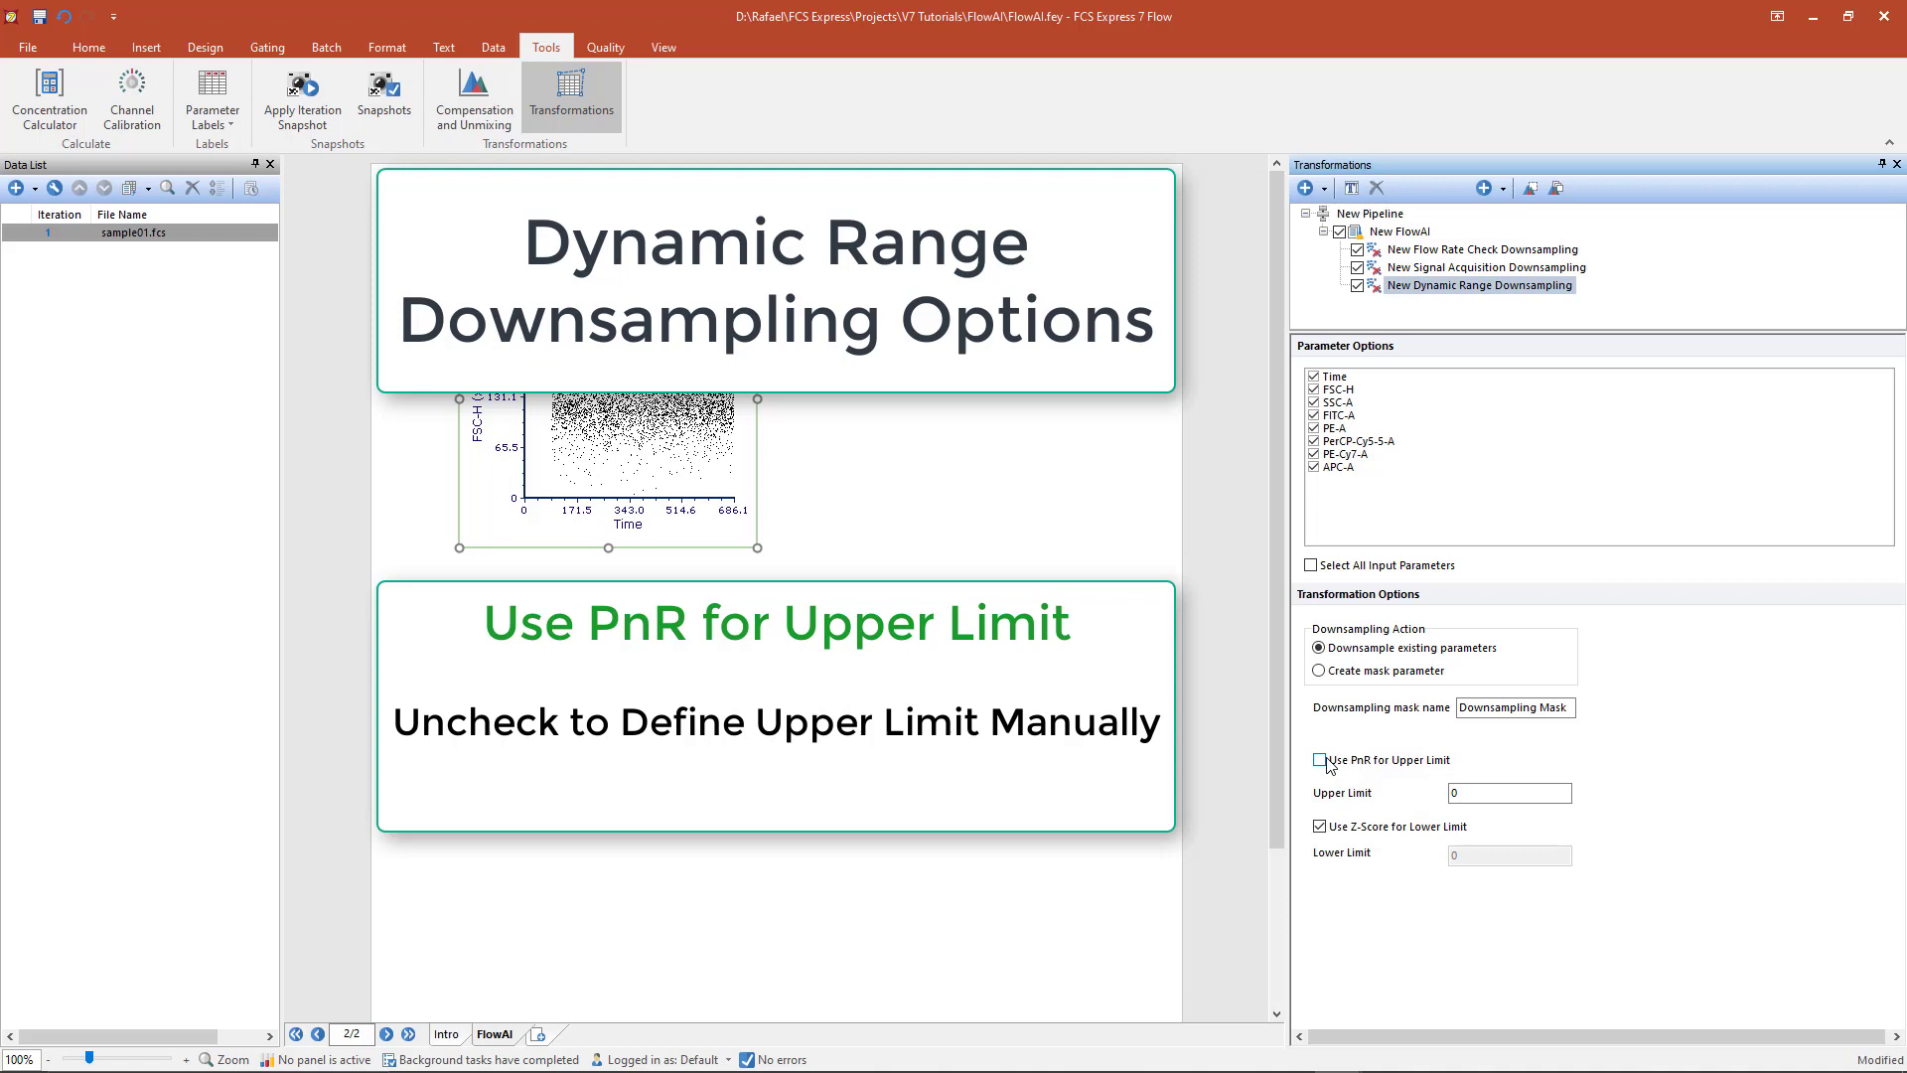
click(1330, 762)
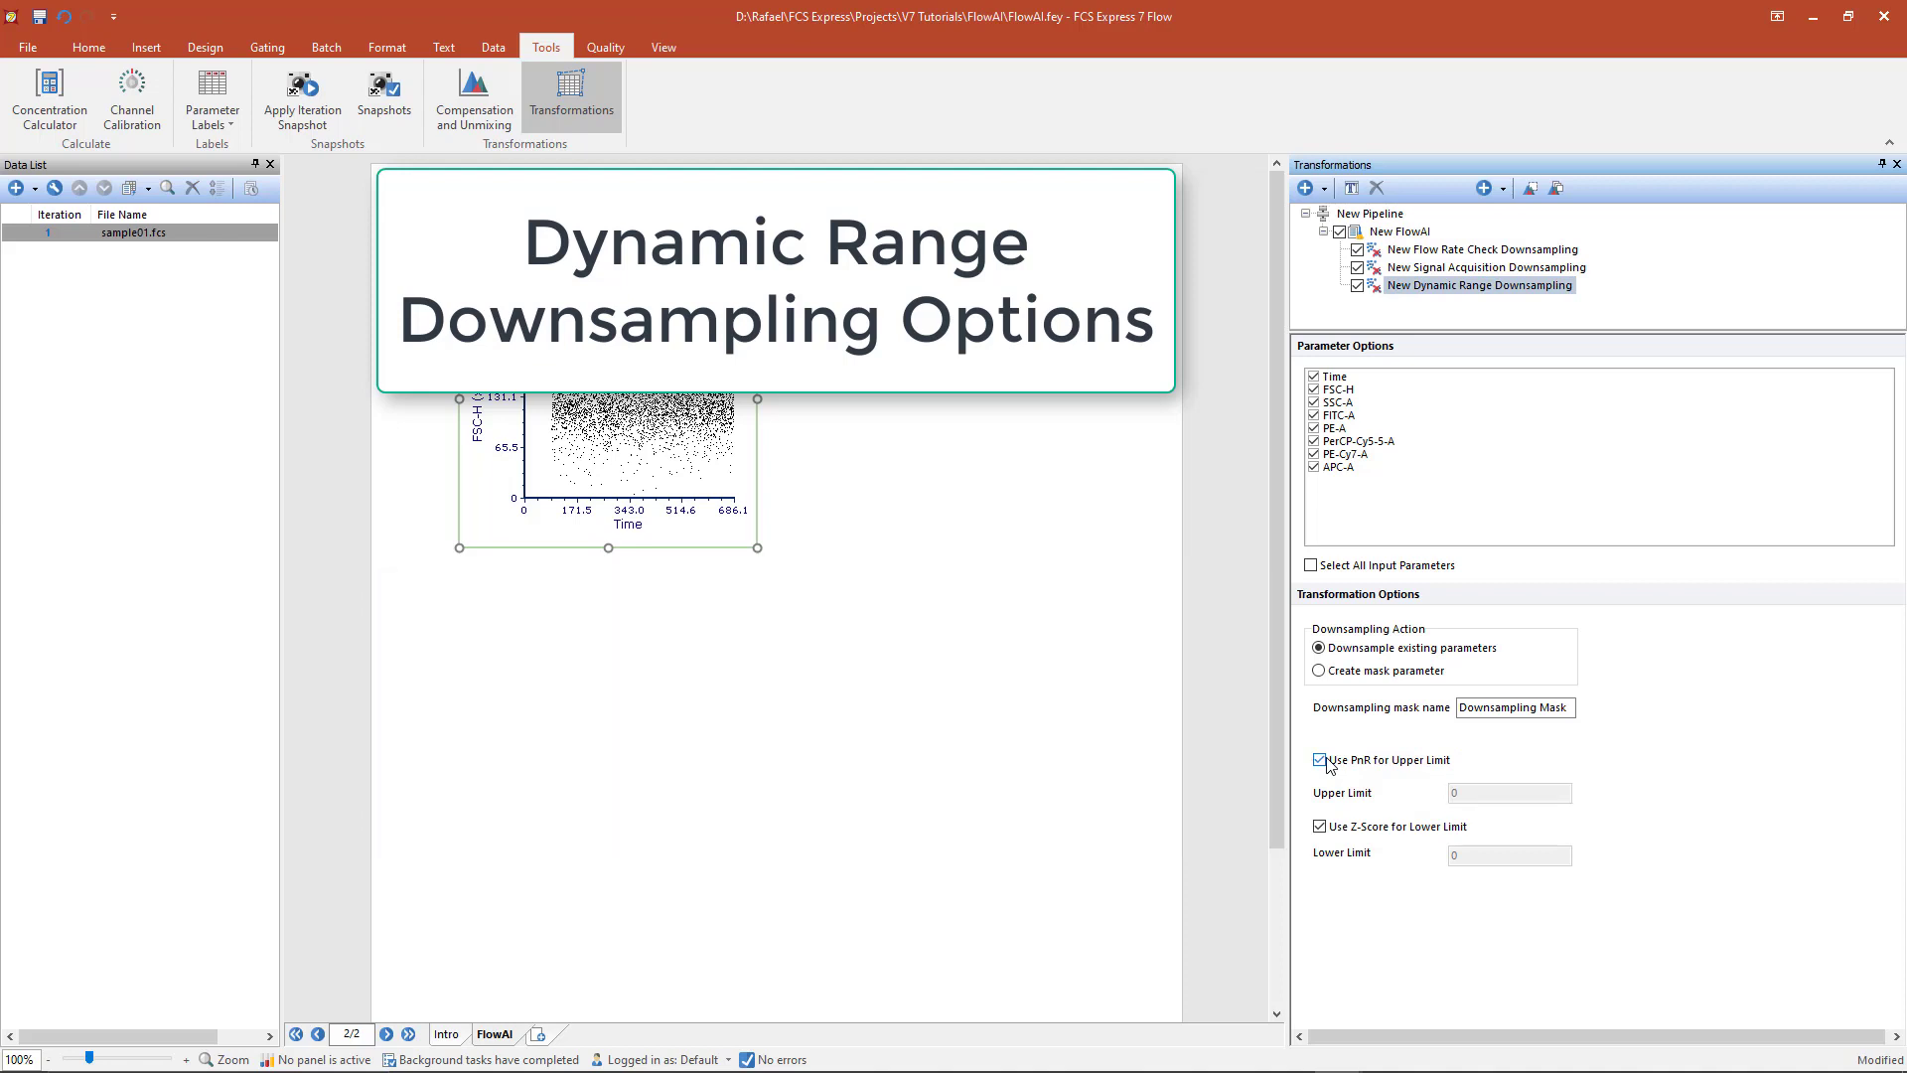
click(1328, 832)
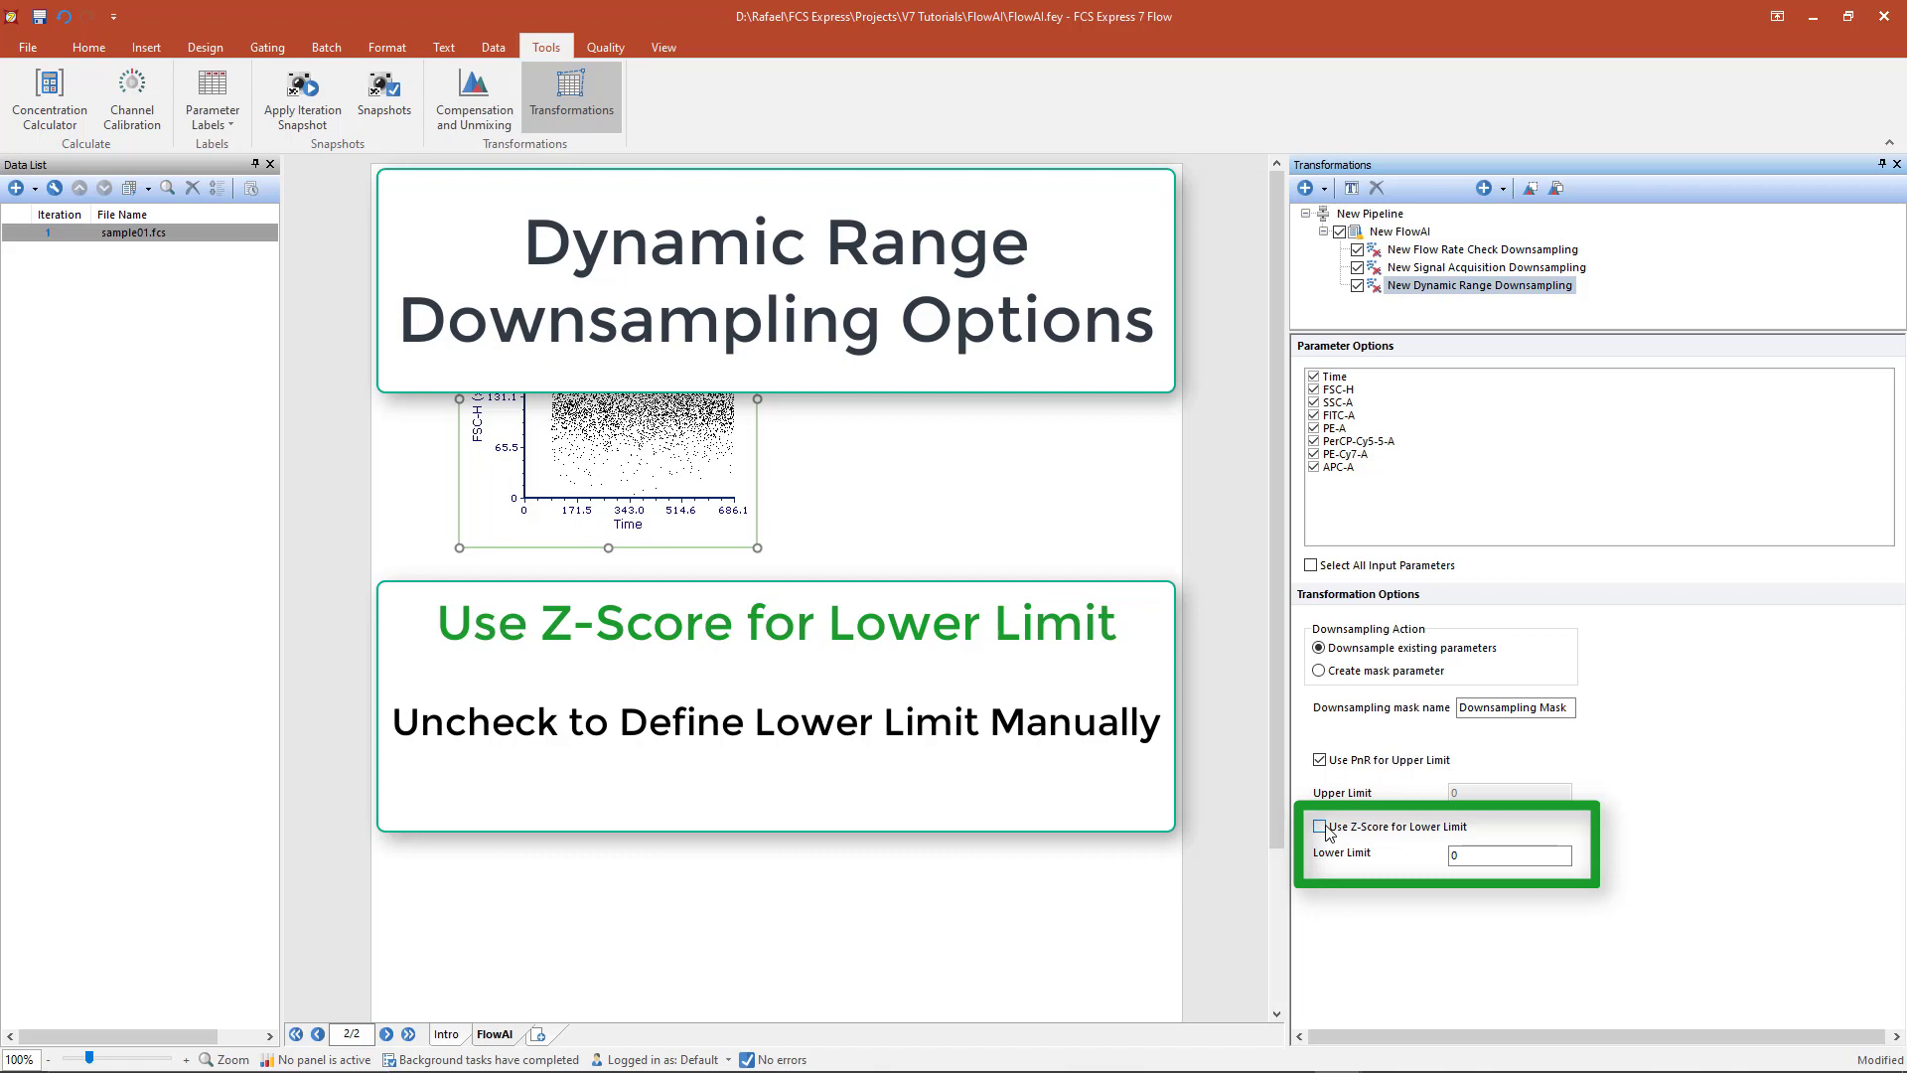
click(1320, 826)
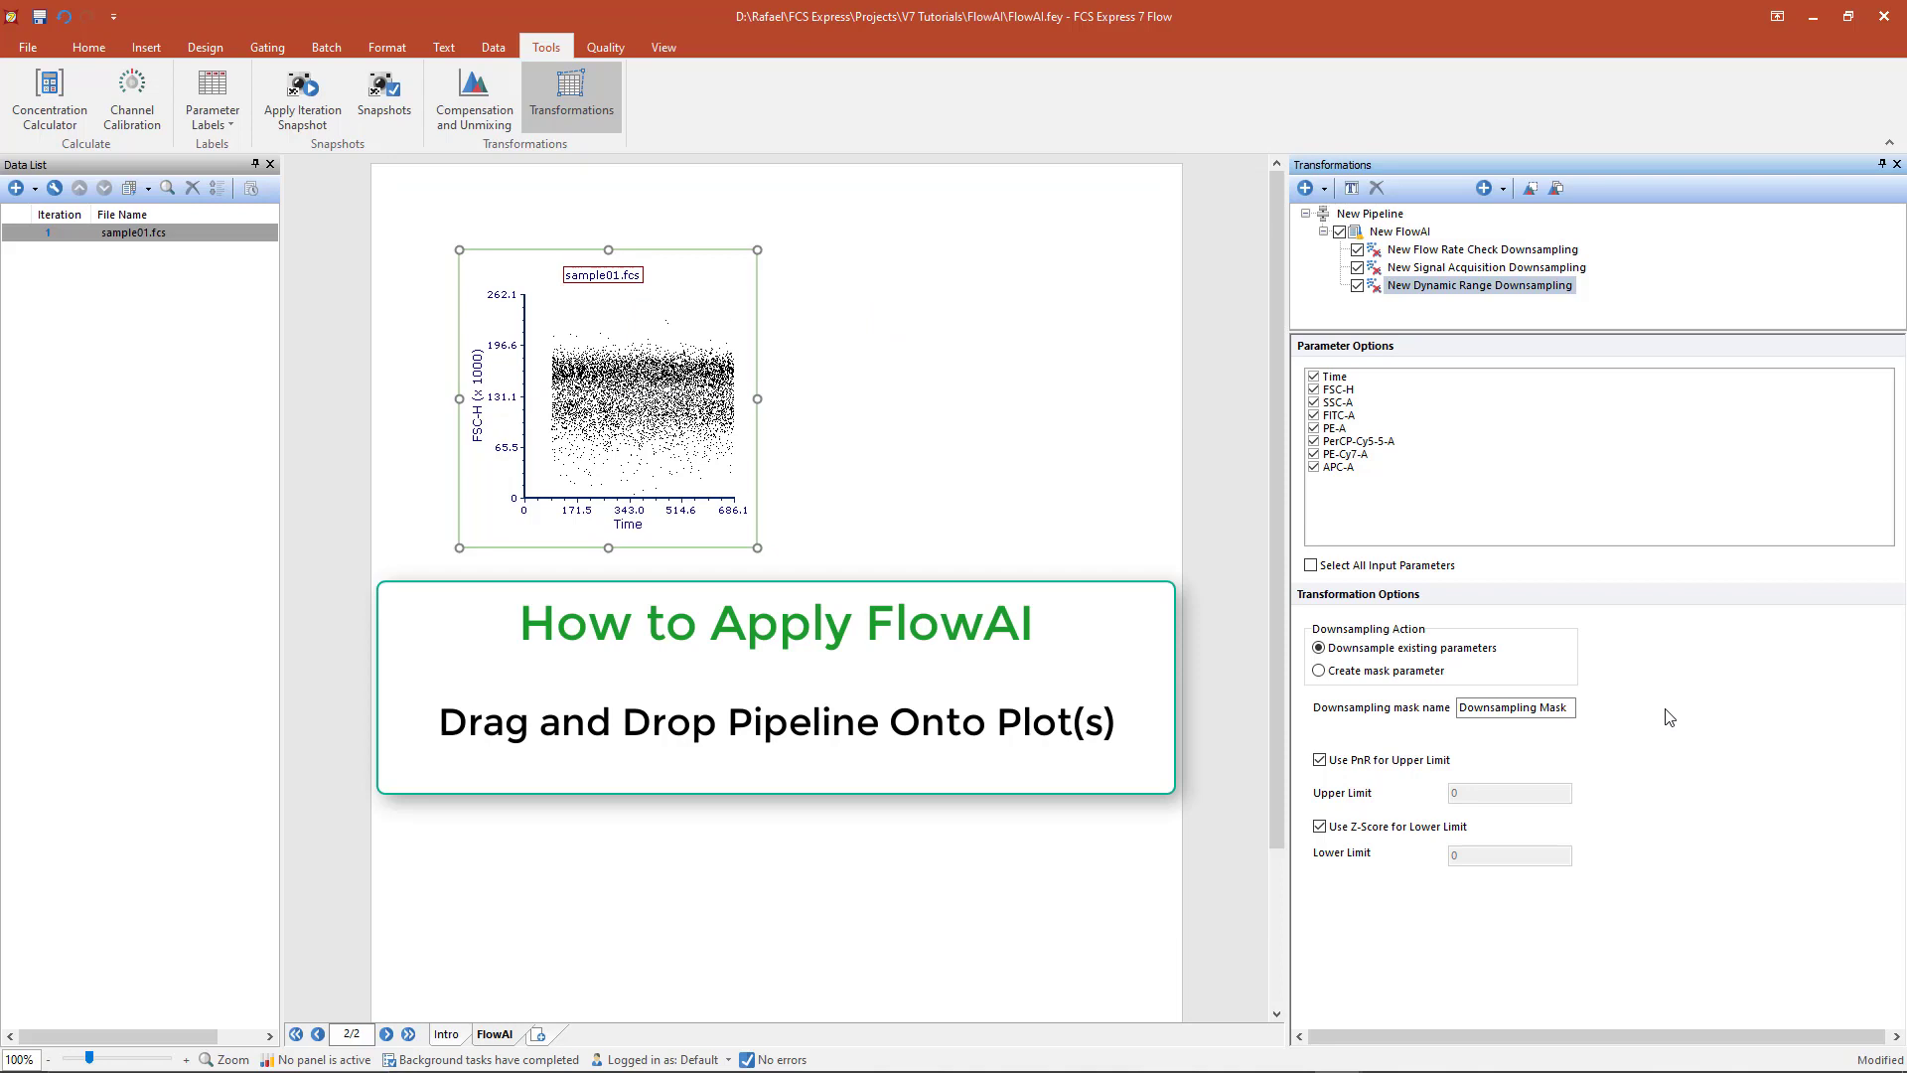
- Apply New Pipeline to the Time vs FSC-H plot
click(1352, 217)
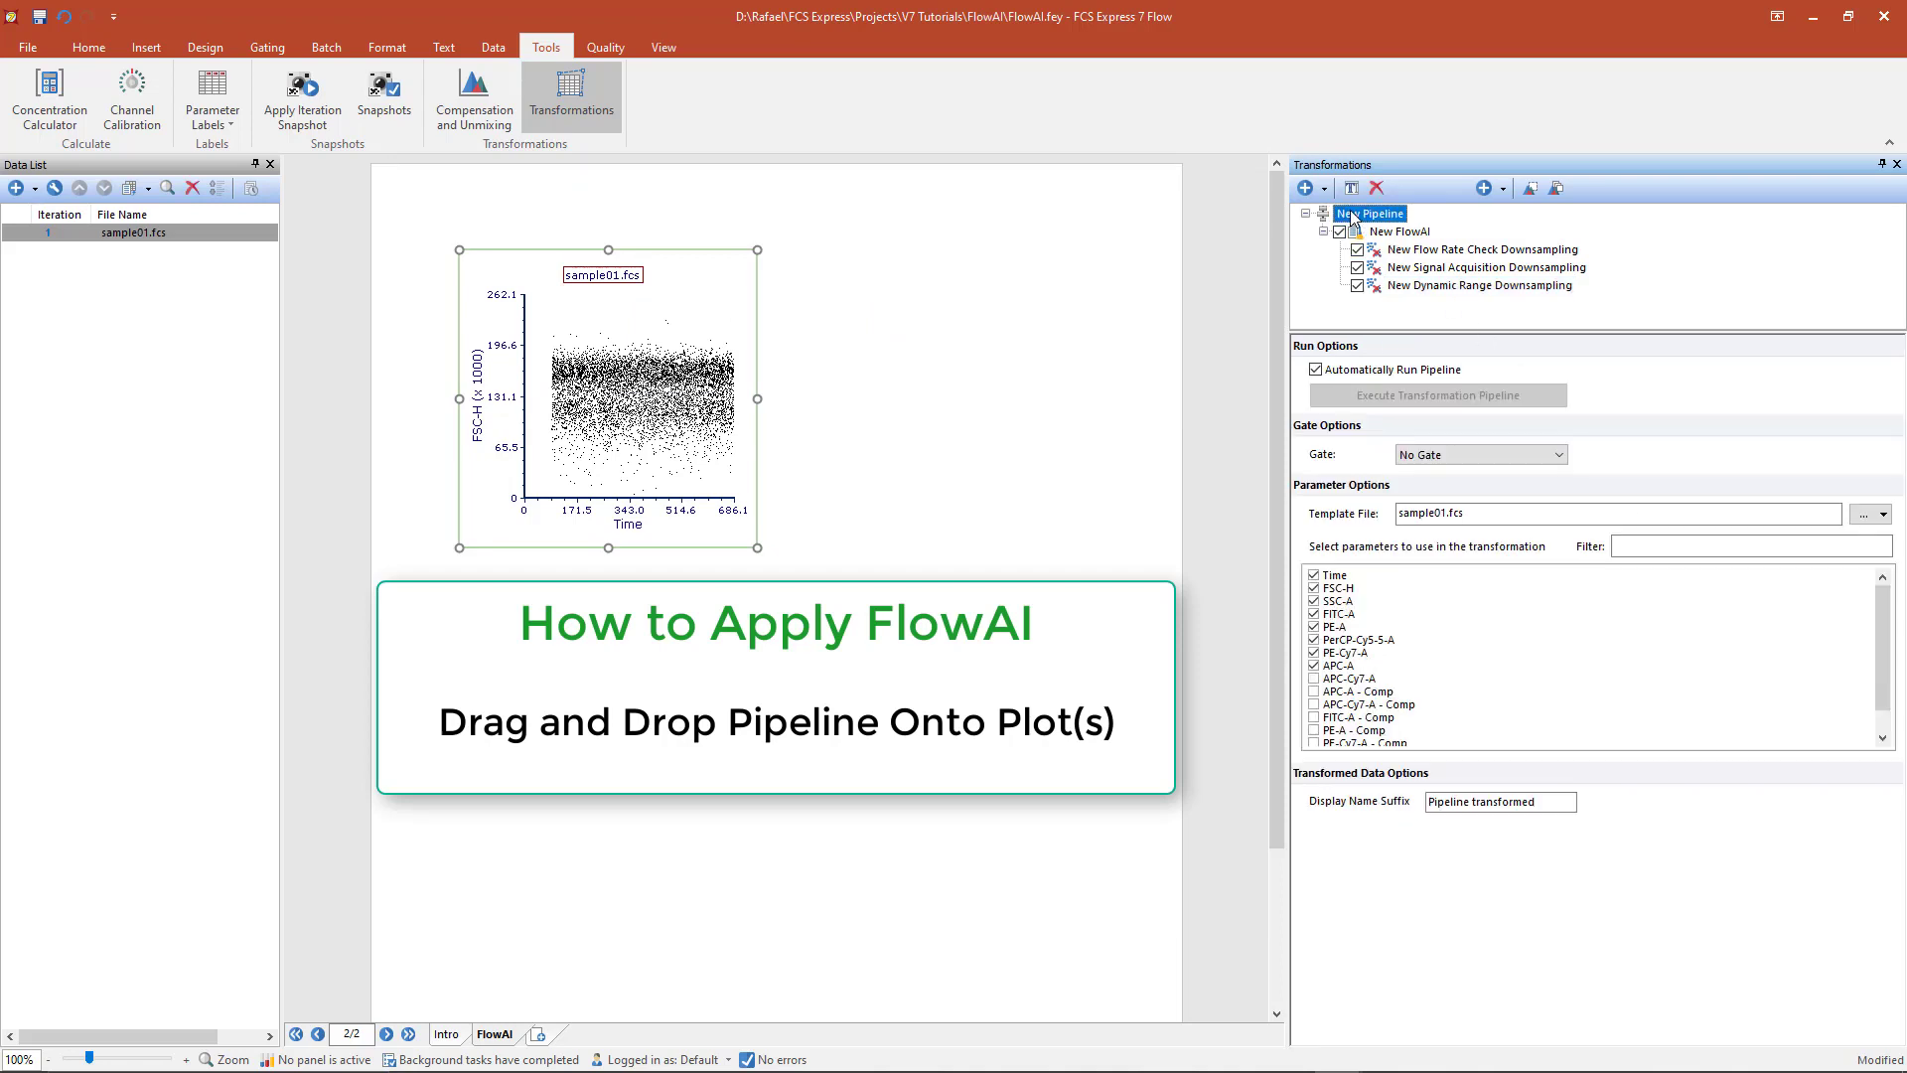
drag(1352, 217, 633, 397)
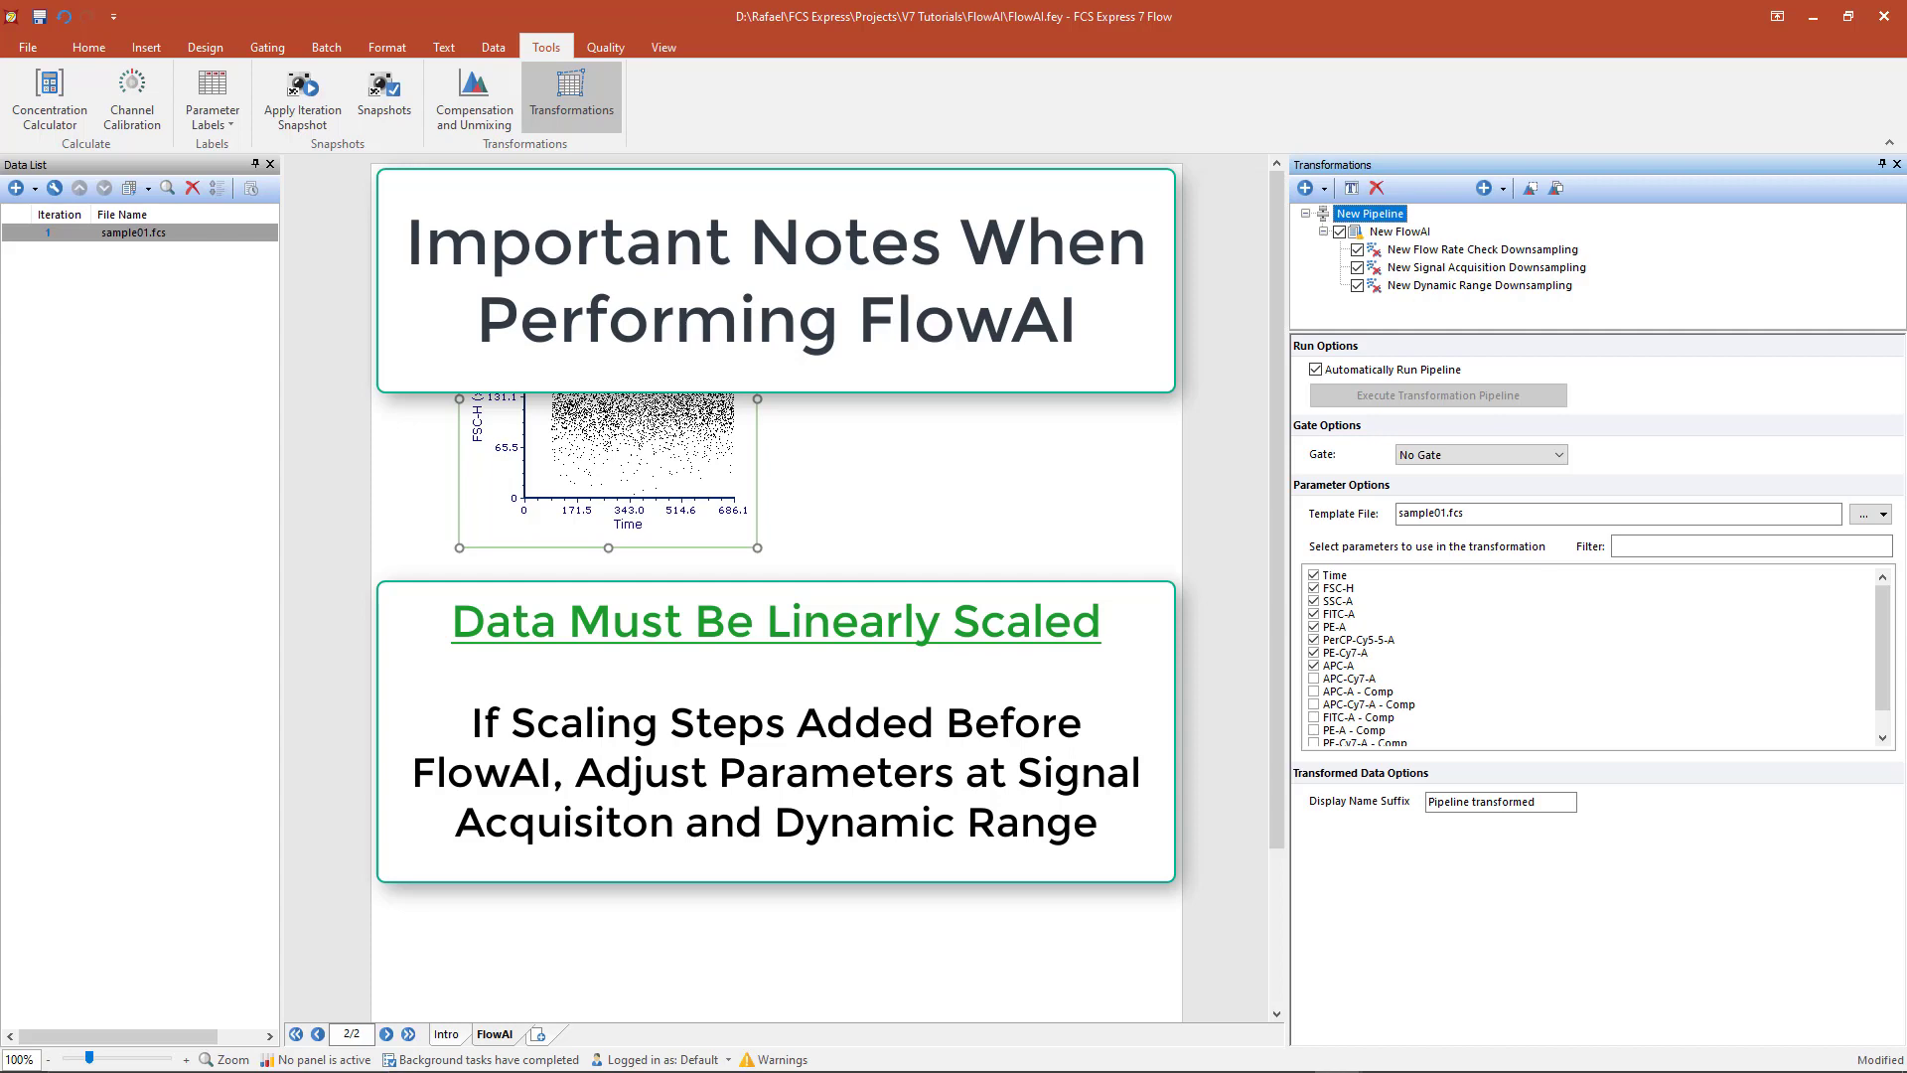
- Recheck the Dynamic Range step settings, then collapse New Pipeline in the Transformations tree
click(1480, 285)
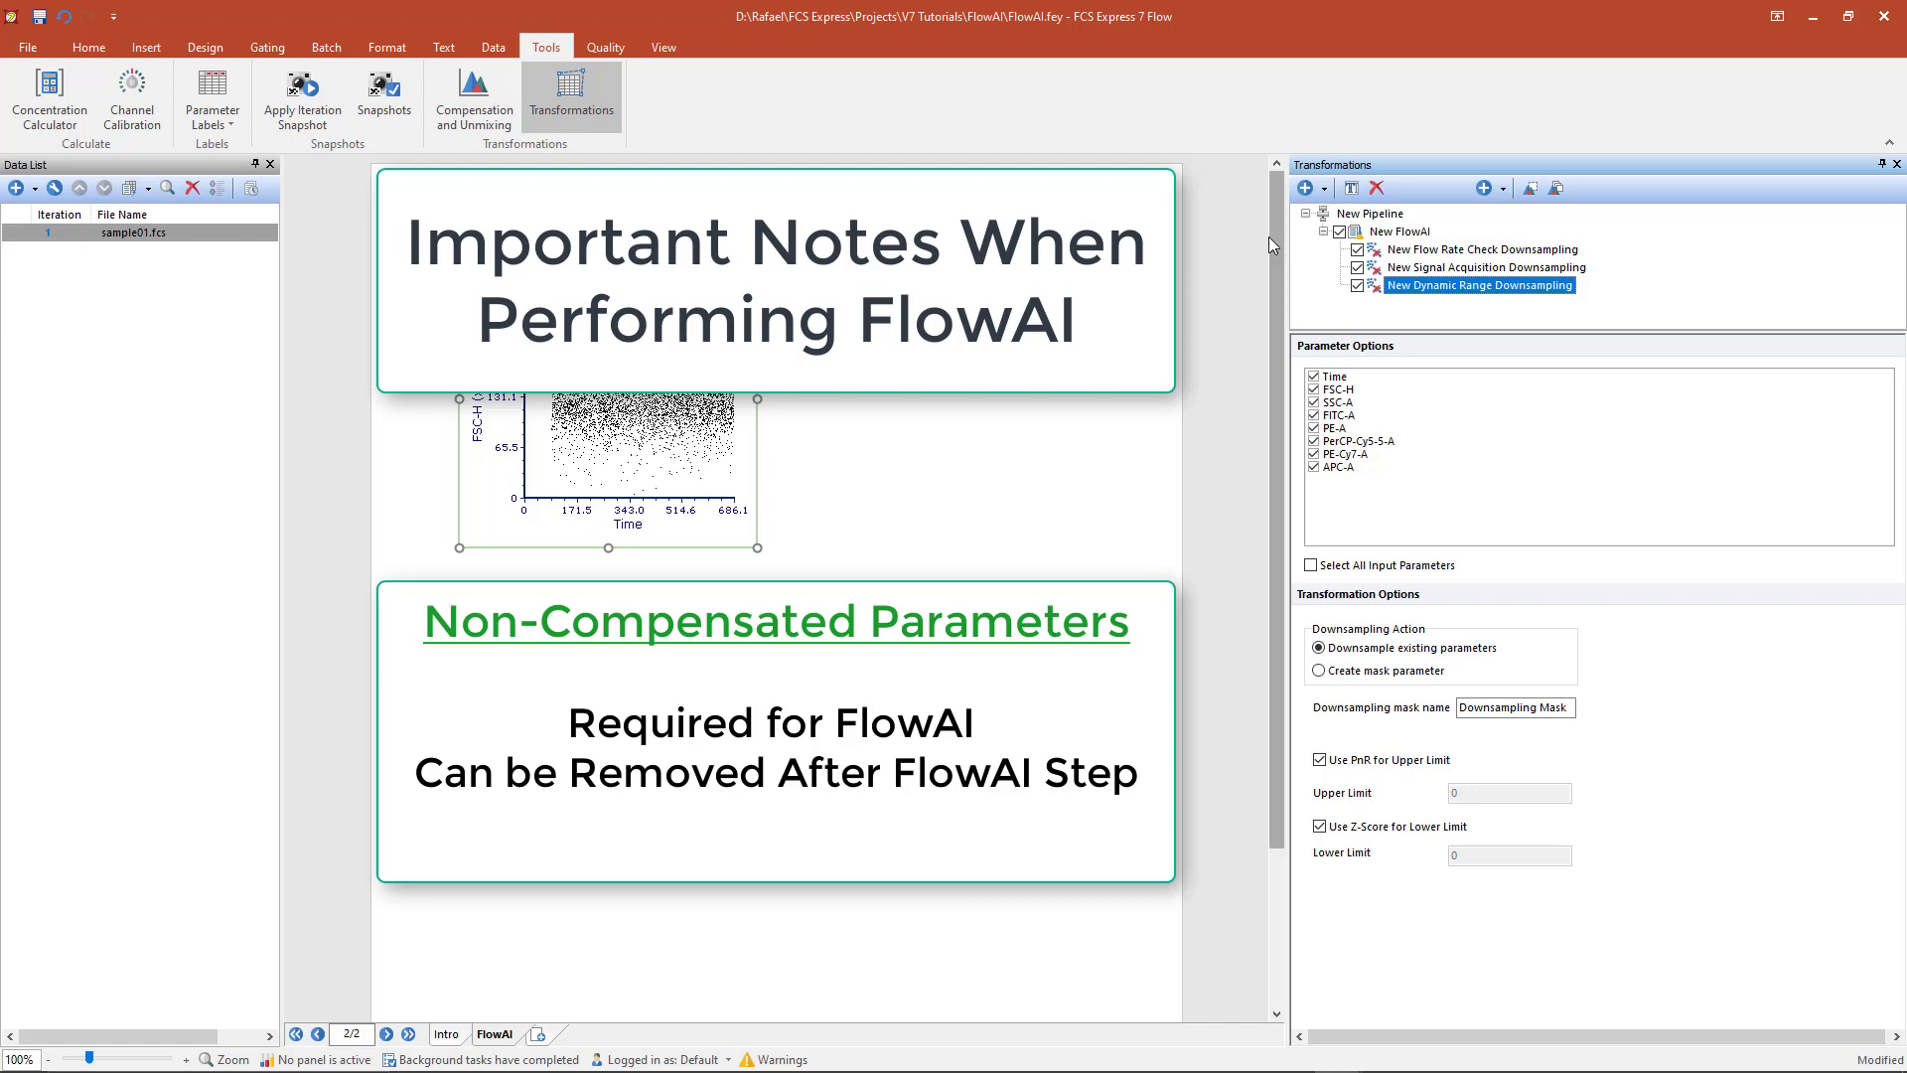
click(1305, 214)
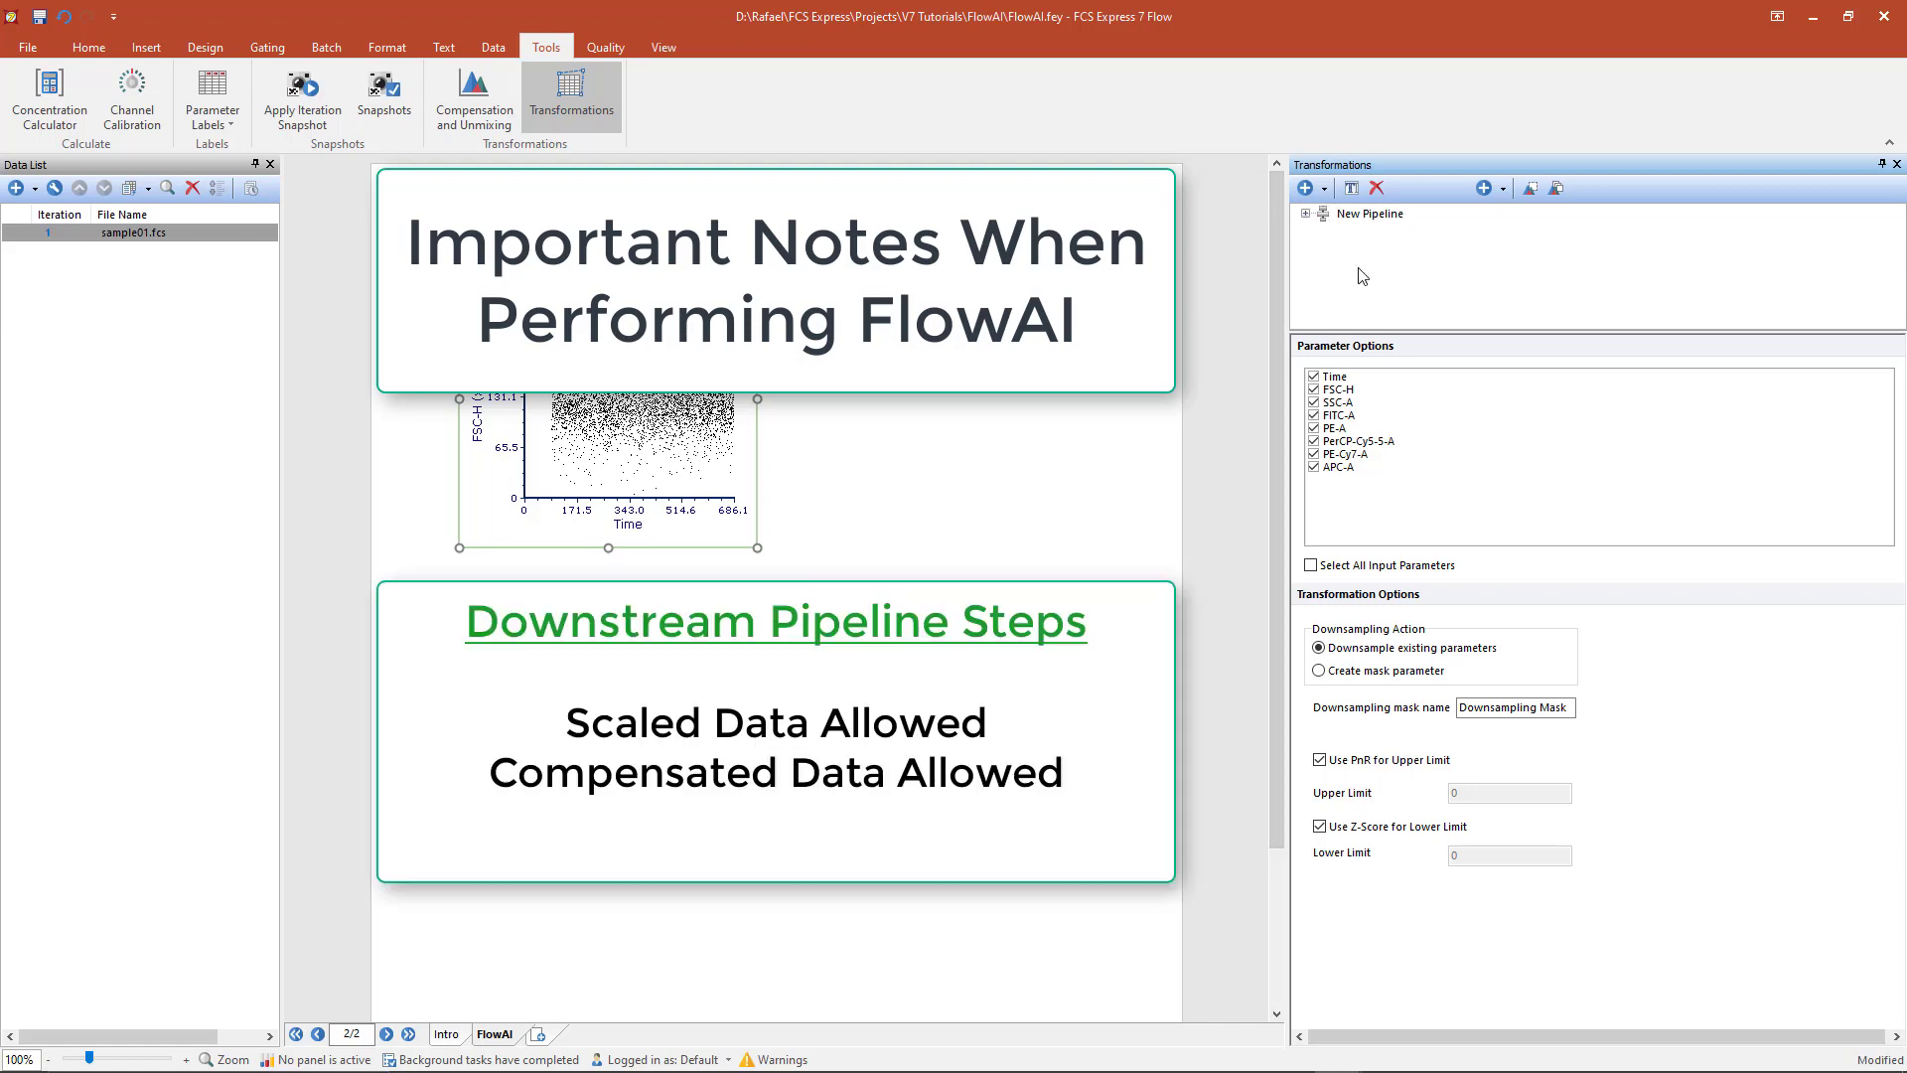